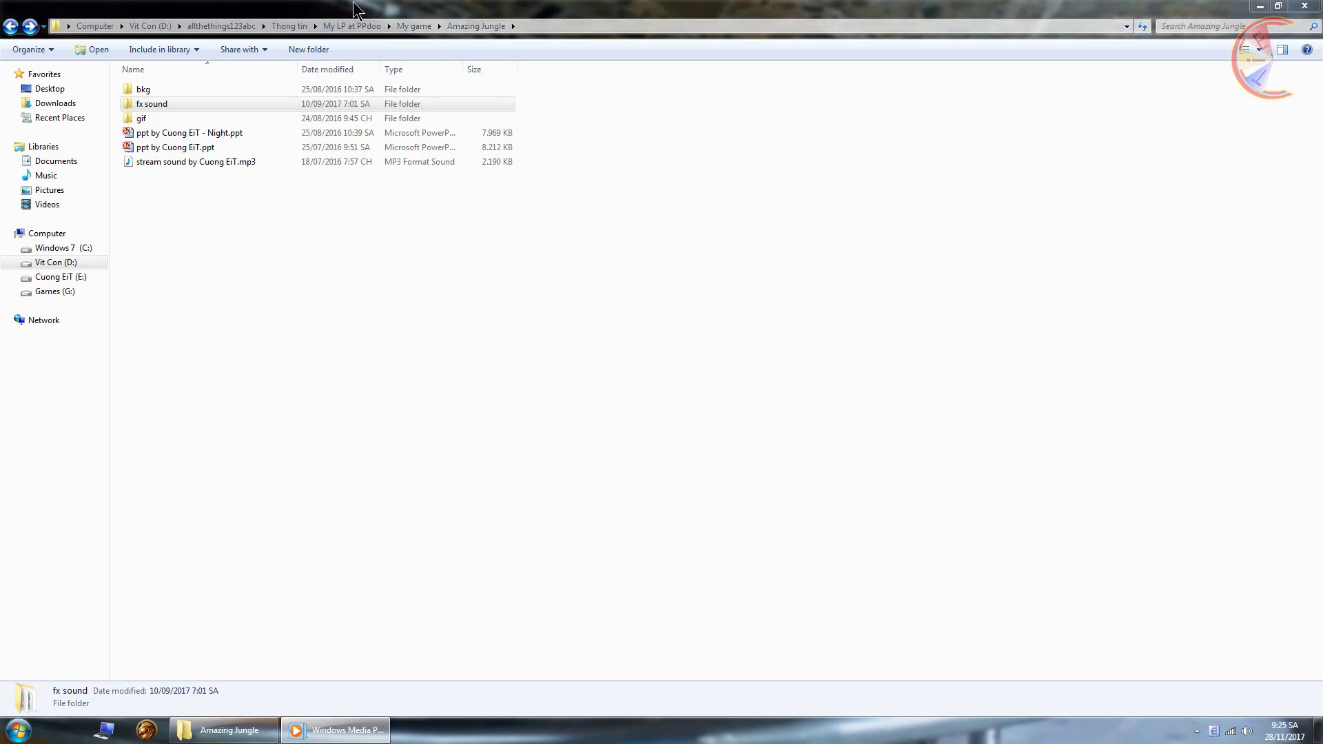
# - Restore and reposition the Amazing Jungle folder window, selecting the Night and daytime presentation files
pyautogui.moveTo(354, 8)
pyautogui.mouseDown()
pyautogui.moveTo(384, 238)
pyautogui.moveTo(569, 300)
pyautogui.mouseUp()
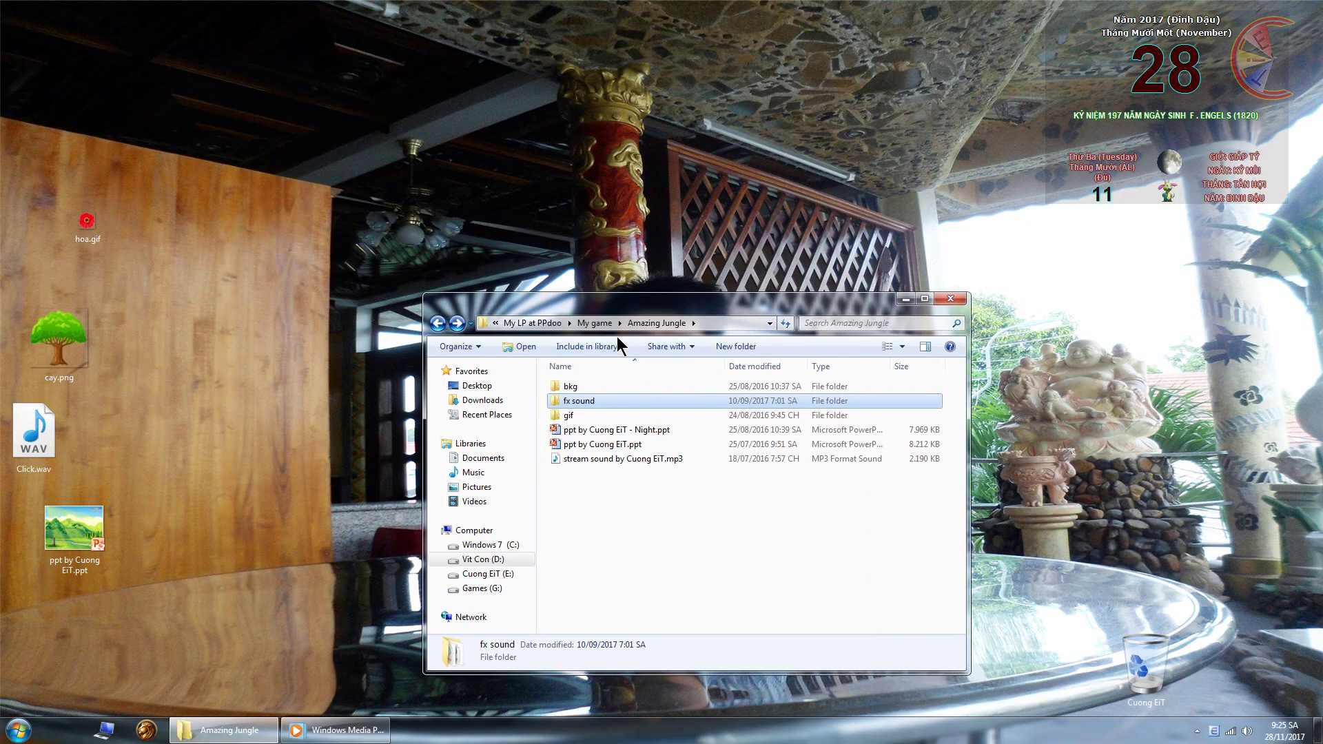
pyautogui.moveTo(656, 310); pyautogui.dragTo(699, 255)
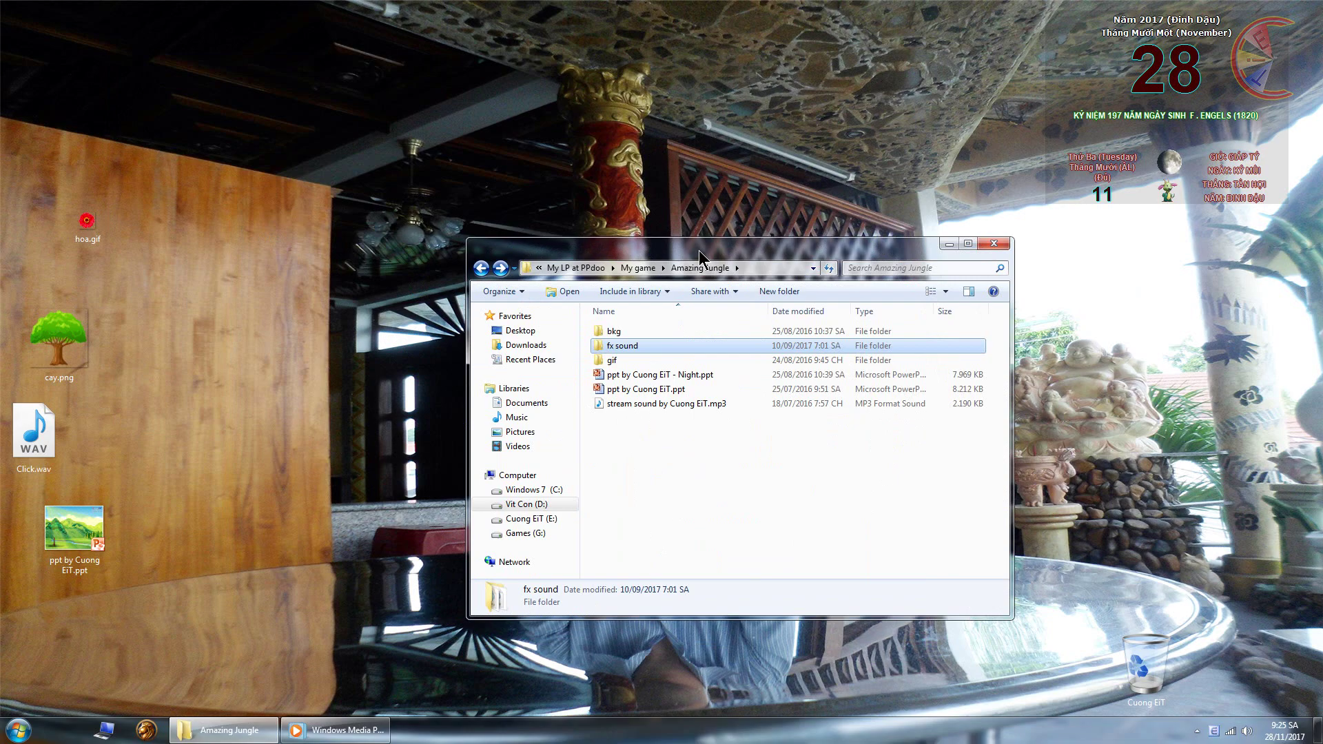
pyautogui.click(672, 375)
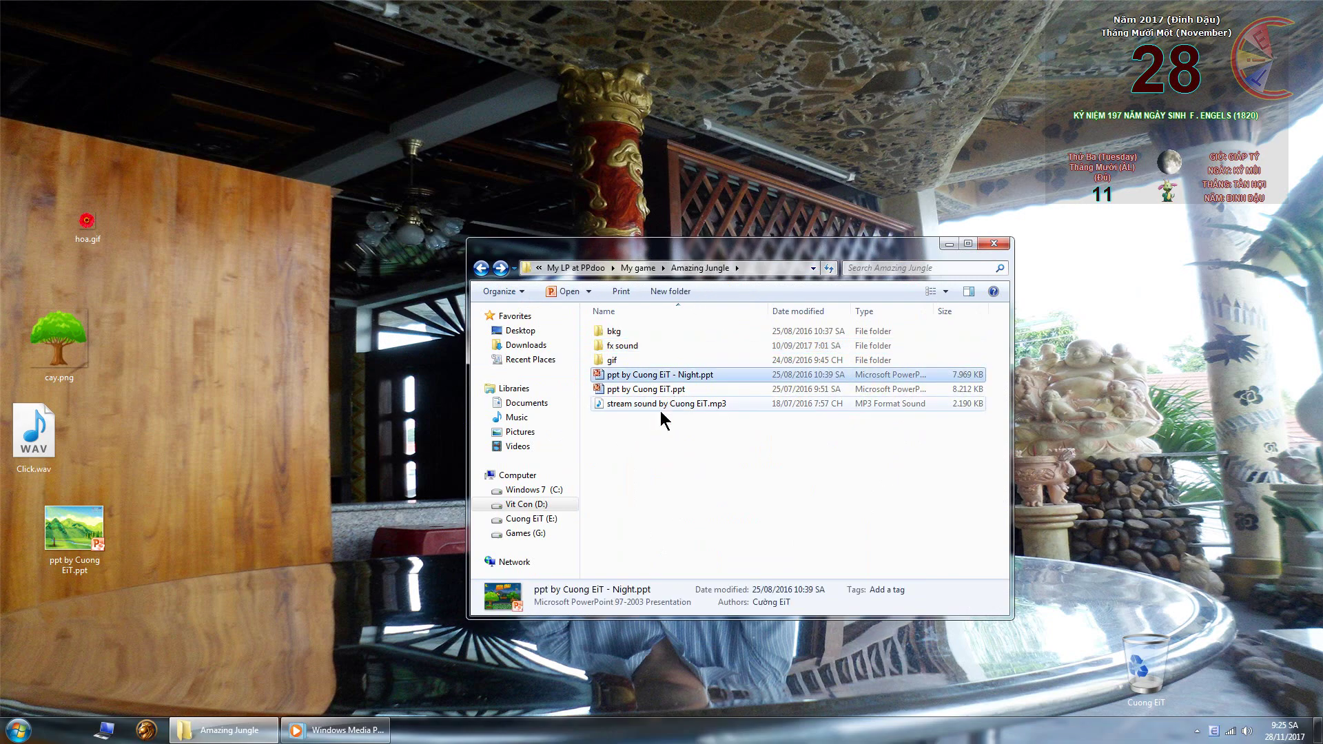
pyautogui.click(667, 390)
pyautogui.moveTo(765, 260); pyautogui.dragTo(570, 240)
# - Open ppt by Cuong EiT.ppt, start the slide show, and advance past the rules slide
pyautogui.doubleClick(449, 370)
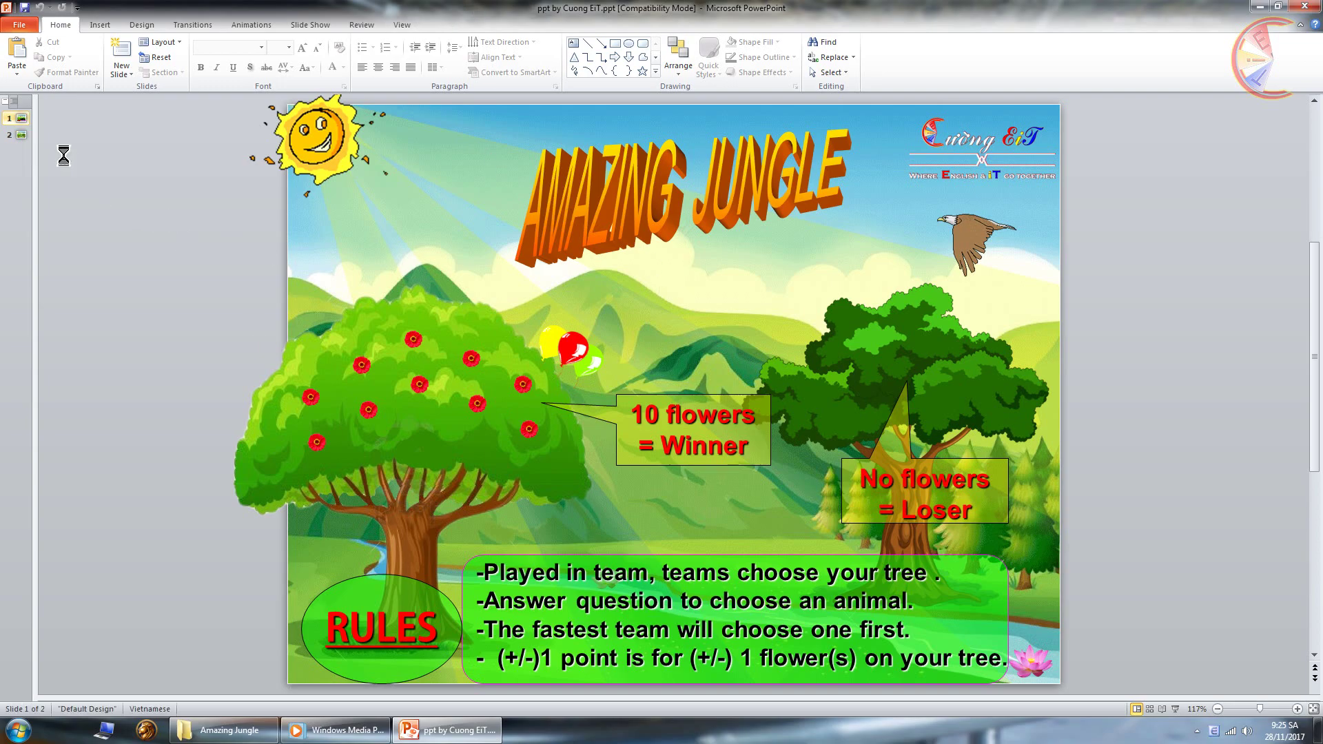
pyautogui.press('F5')
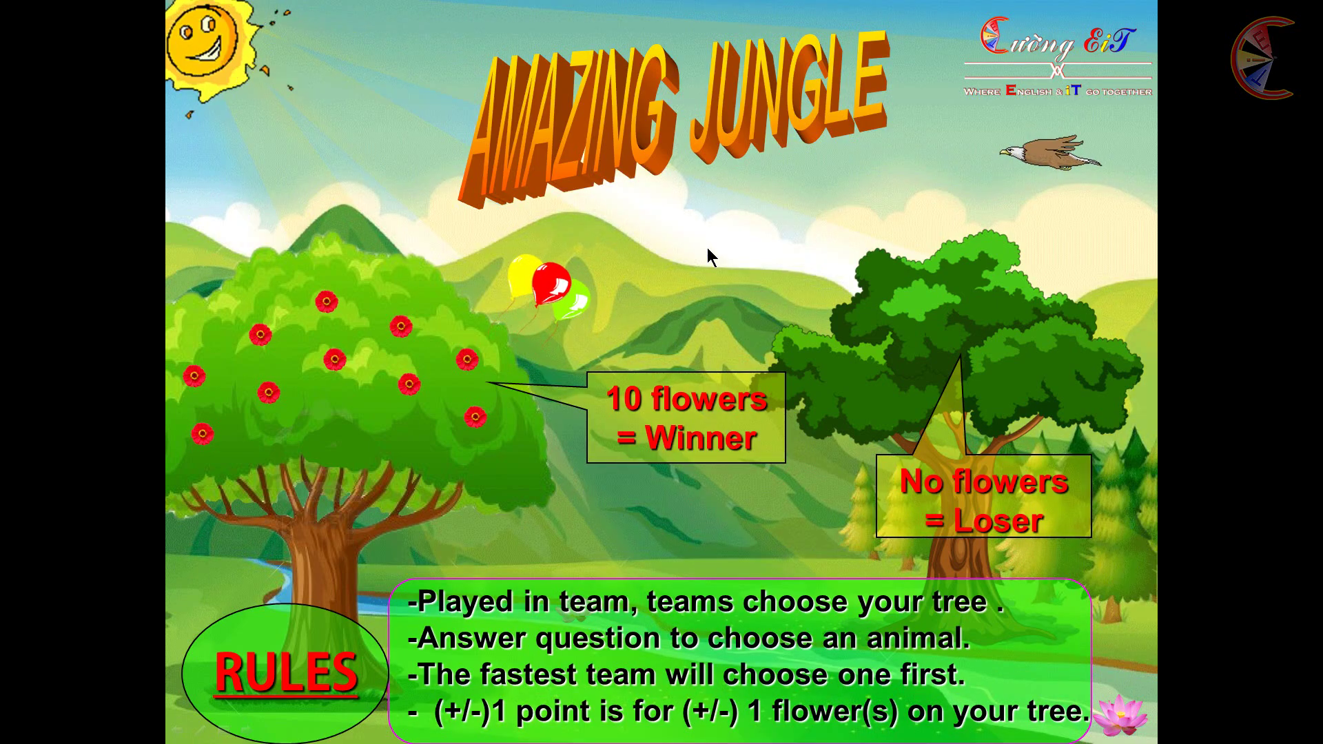
pyautogui.click(710, 257)
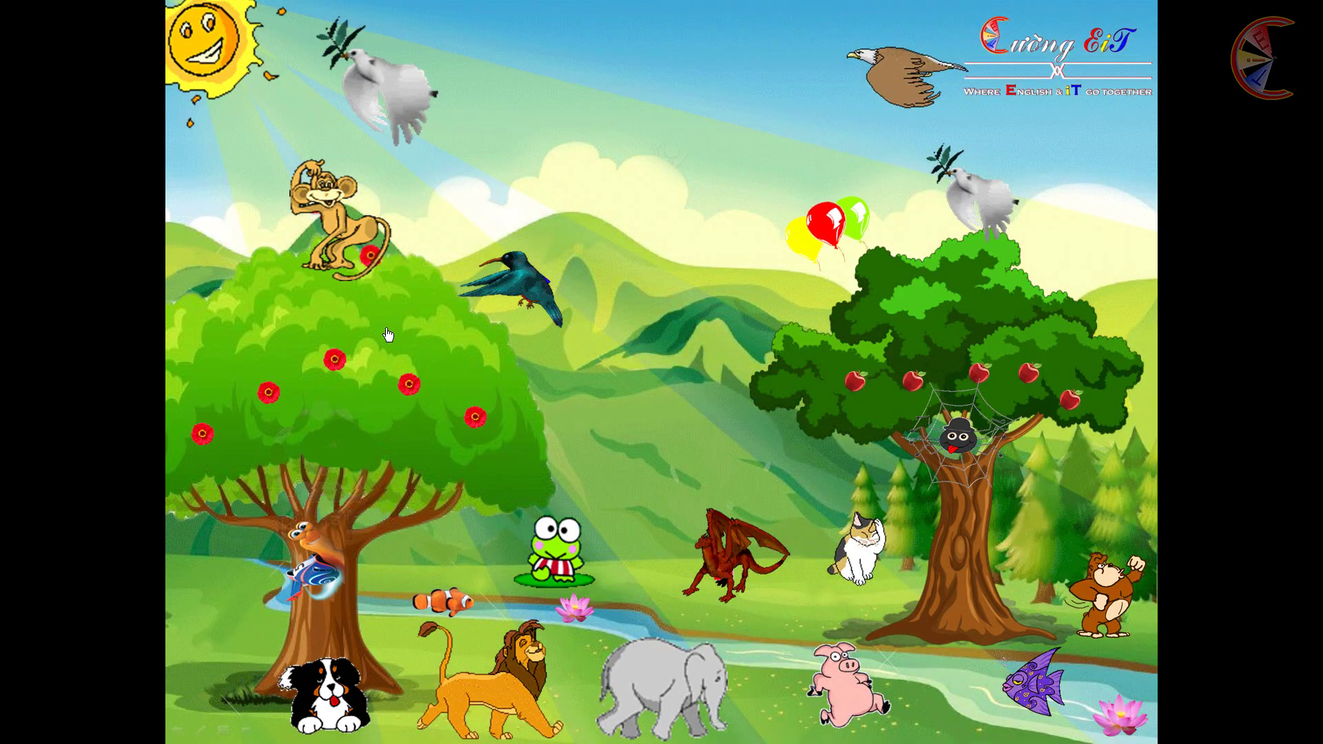
# - Click the tree, dove and monkey to grow a flower and score -1 and -2, then exit
pyautogui.click(413, 322)
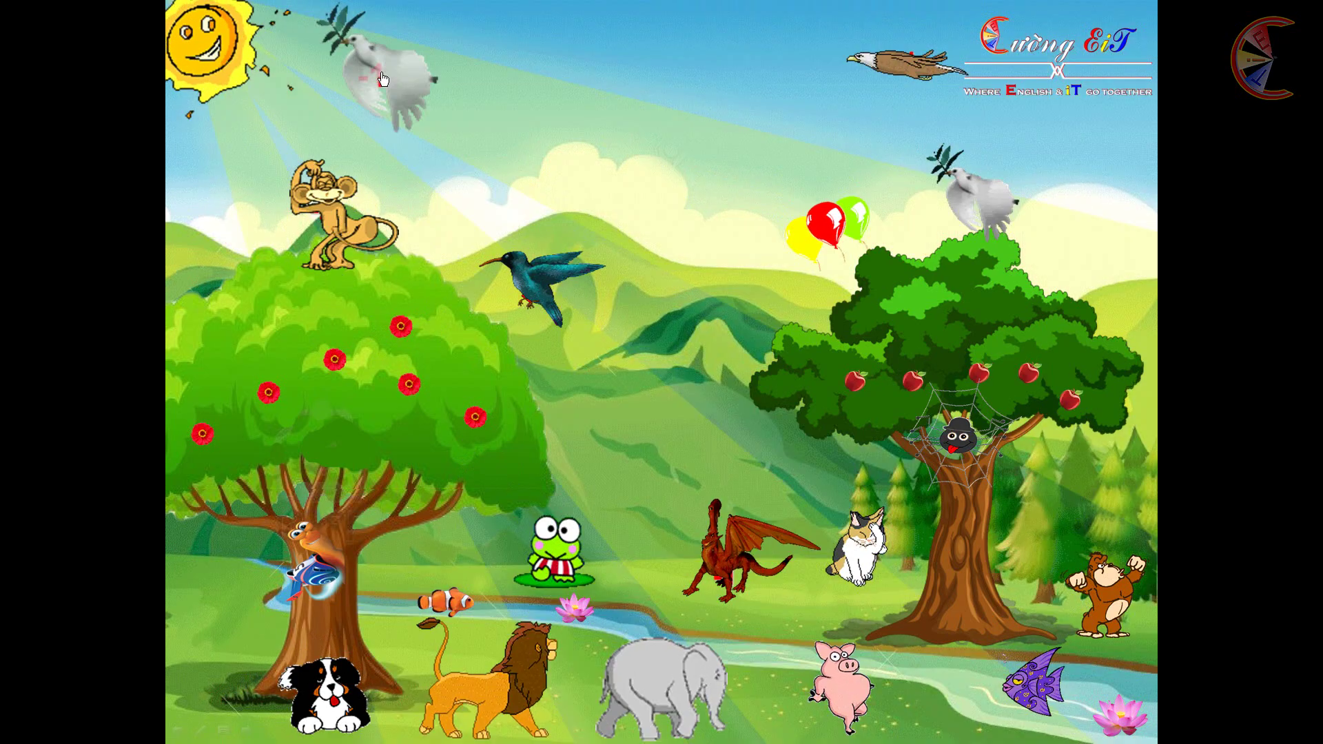
pyautogui.click(383, 79)
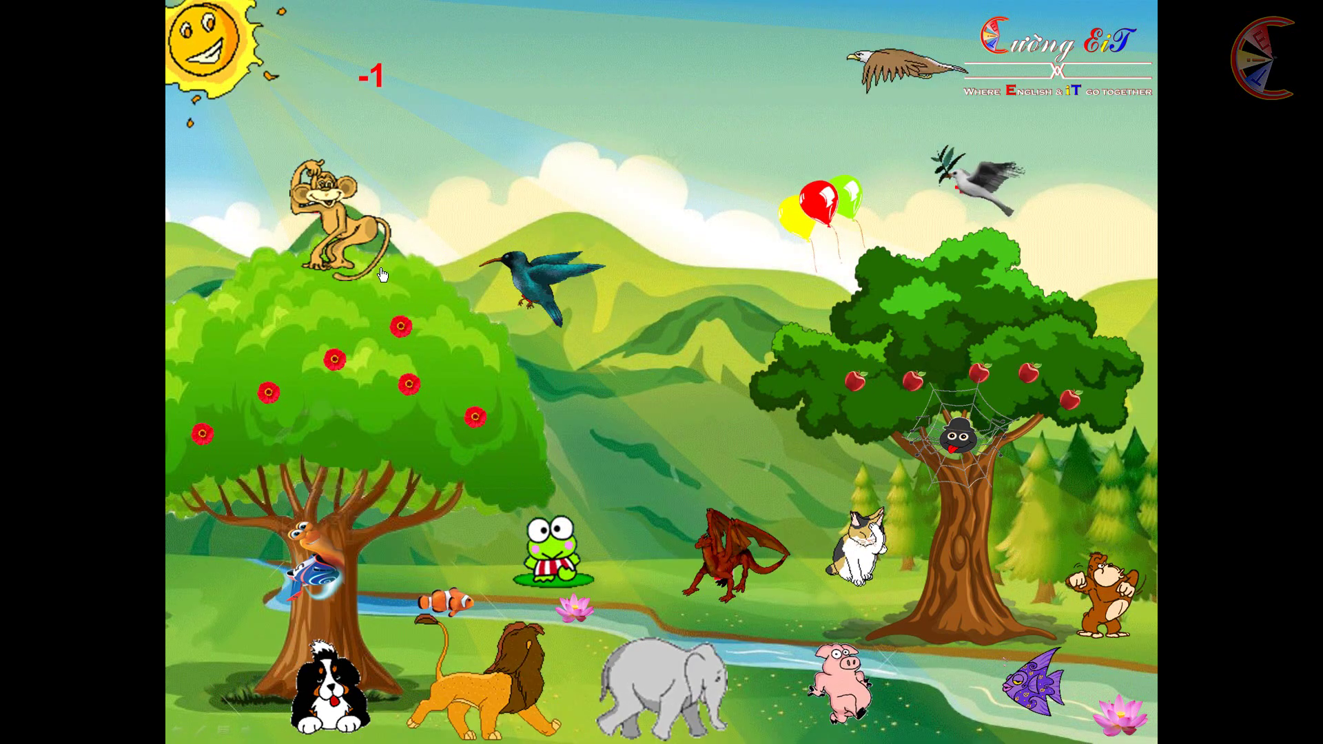
pyautogui.click(383, 275)
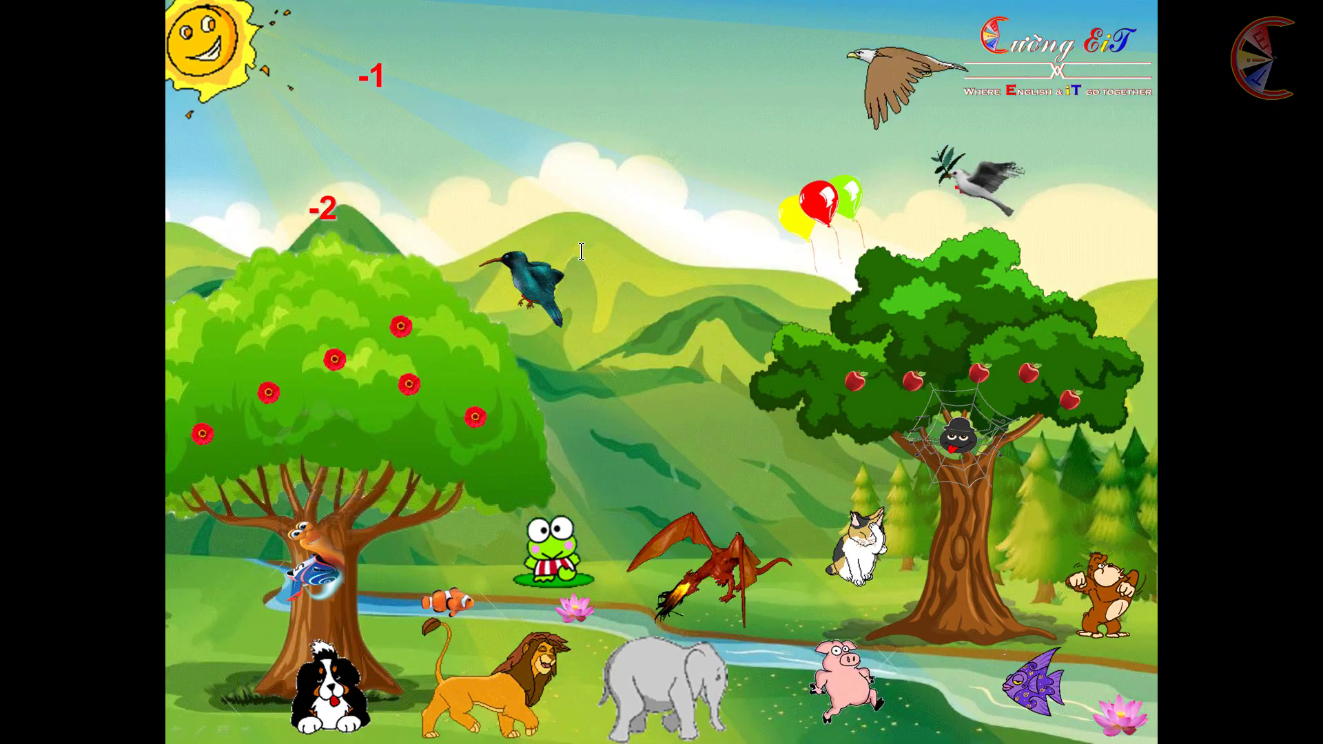
pyautogui.press('Escape')
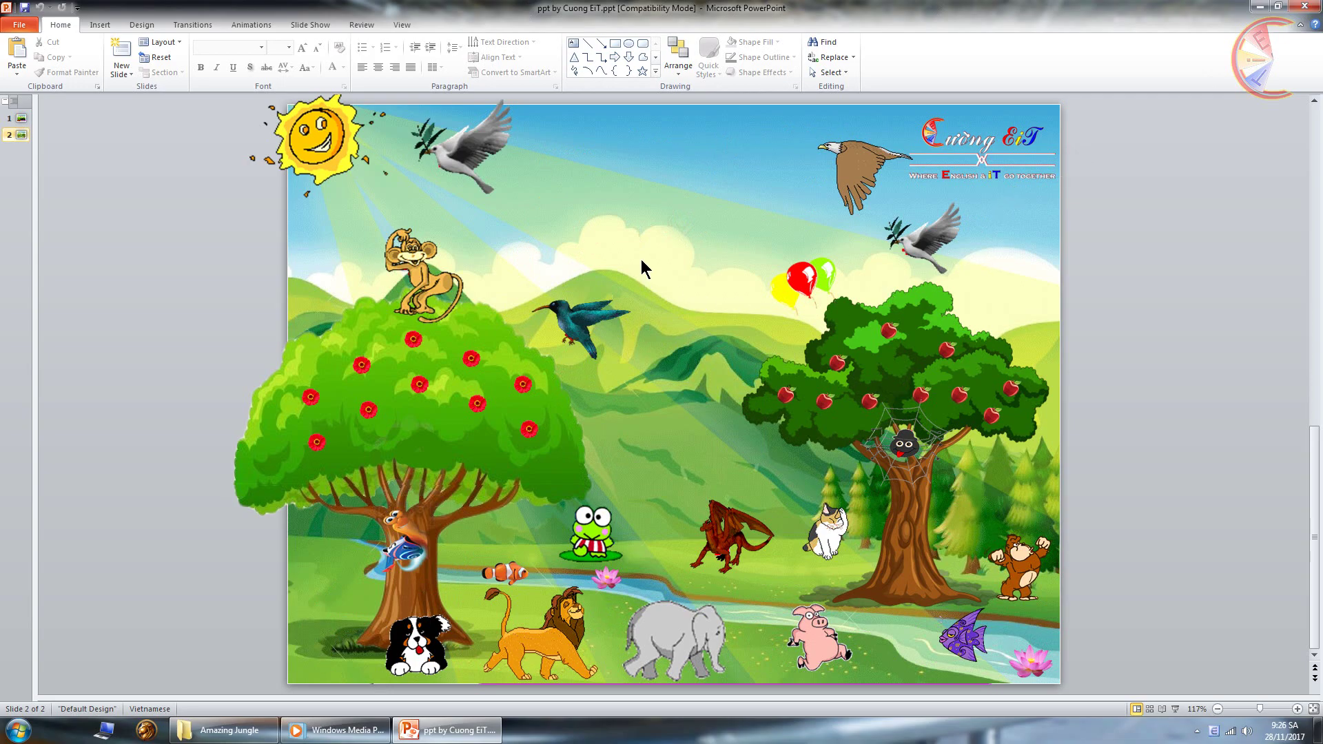
# - Close PowerPoint and the folder window, then move the presentation and Click.wav icons on the desktop
pyautogui.click(1304, 8)
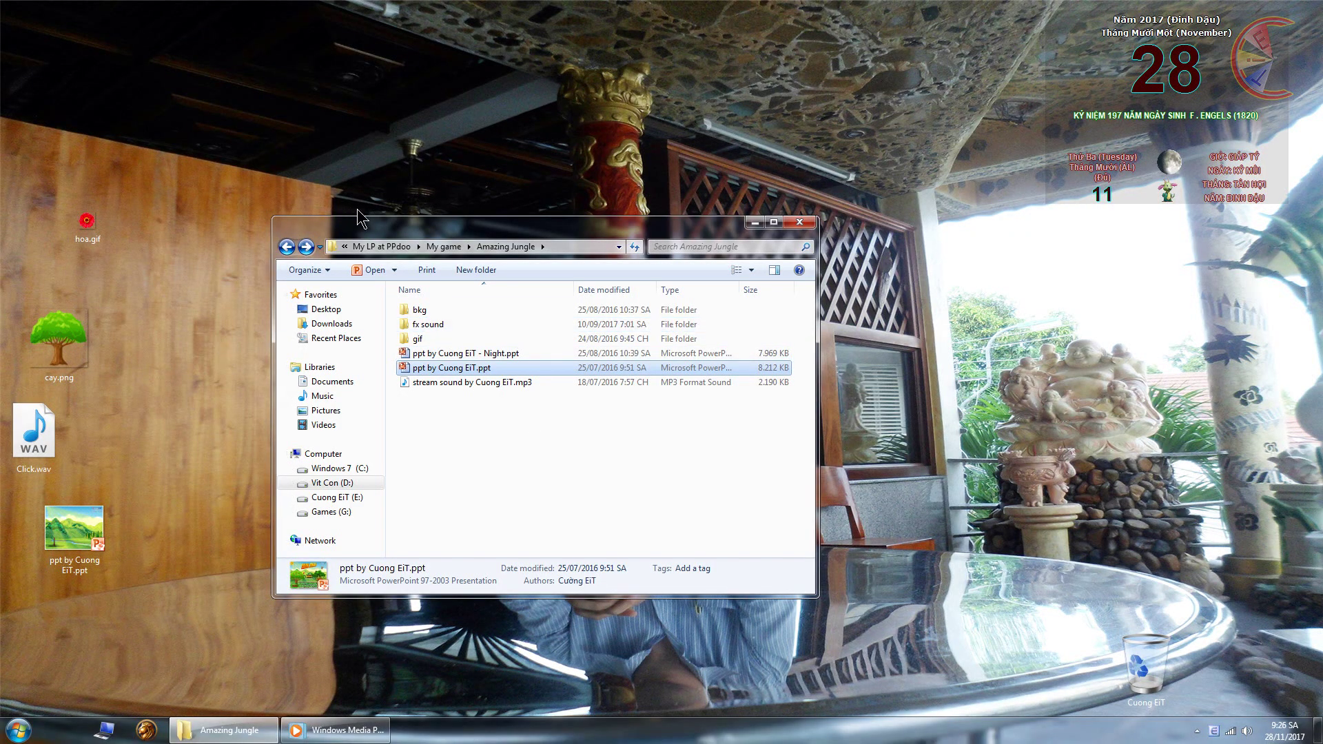
pyautogui.click(799, 223)
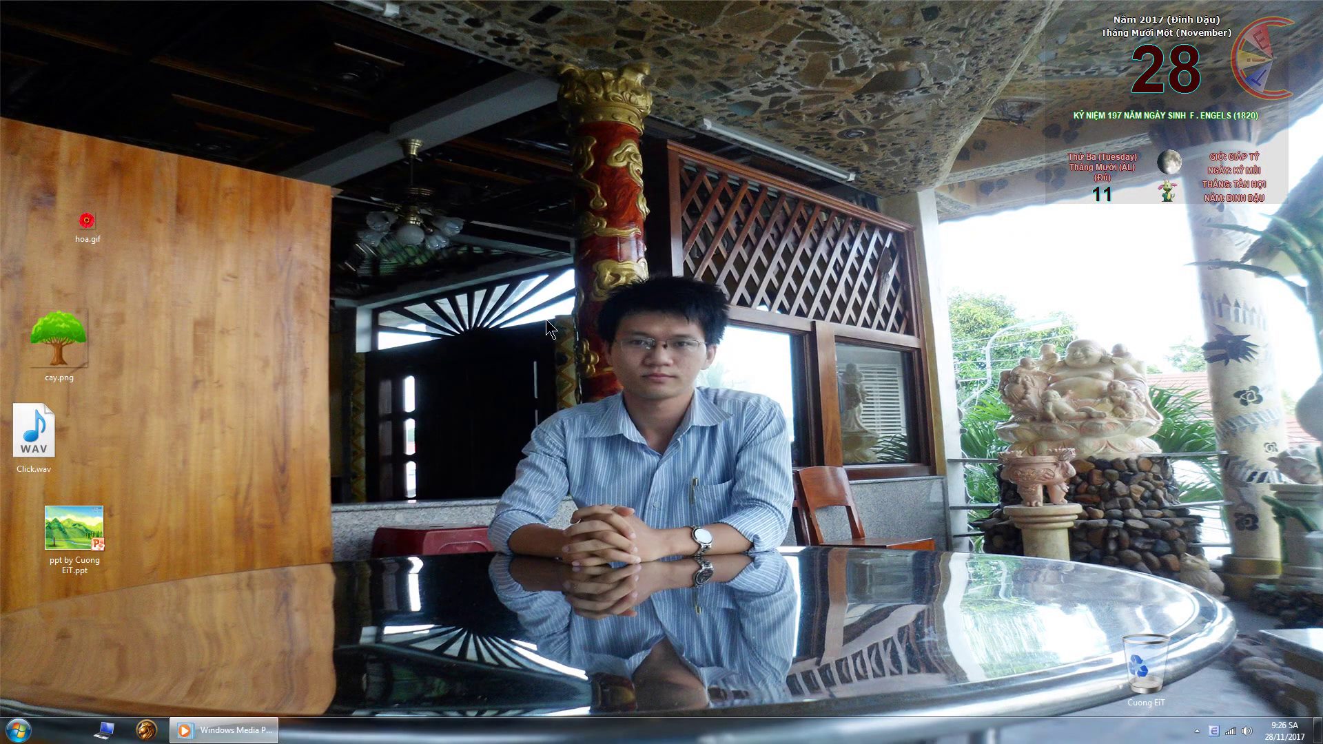
pyautogui.moveTo(72, 527); pyautogui.dragTo(228, 591)
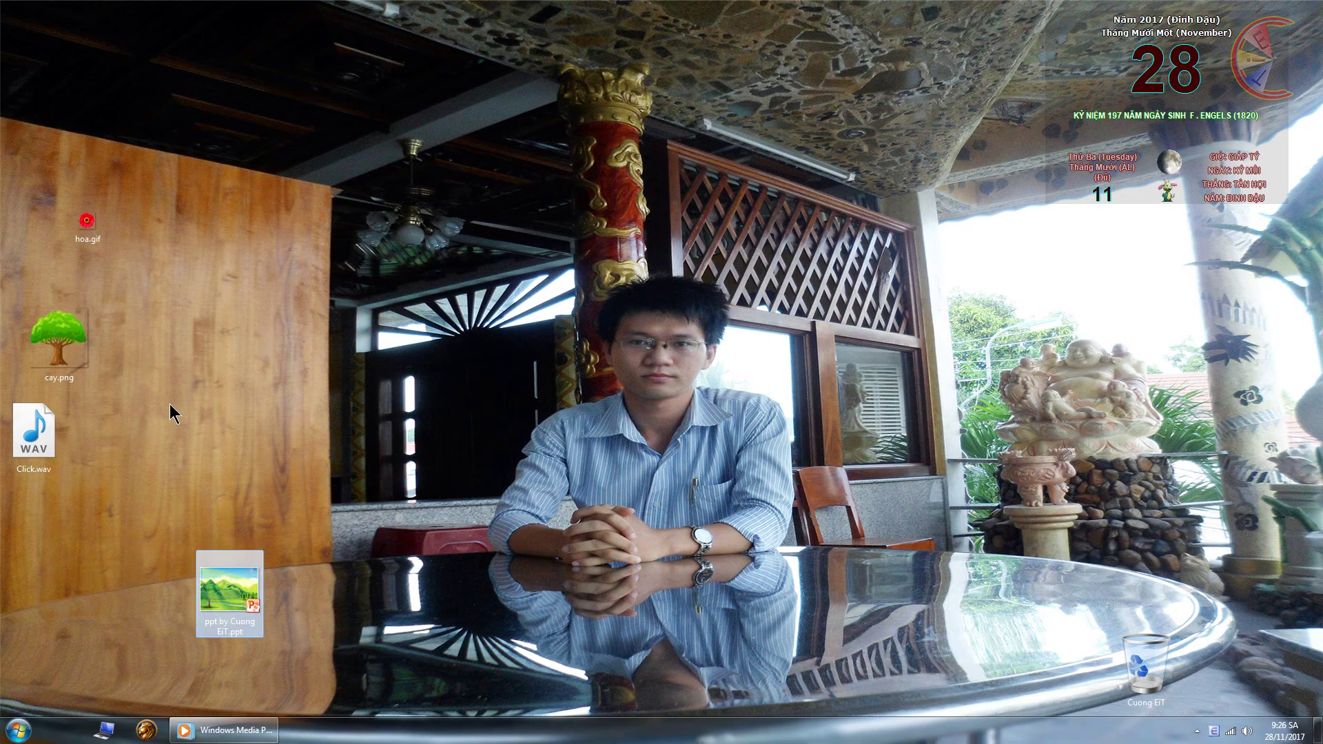
pyautogui.moveTo(33, 435)
pyautogui.mouseDown()
pyautogui.moveTo(222, 495)
pyautogui.moveTo(159, 456)
pyautogui.mouseUp()
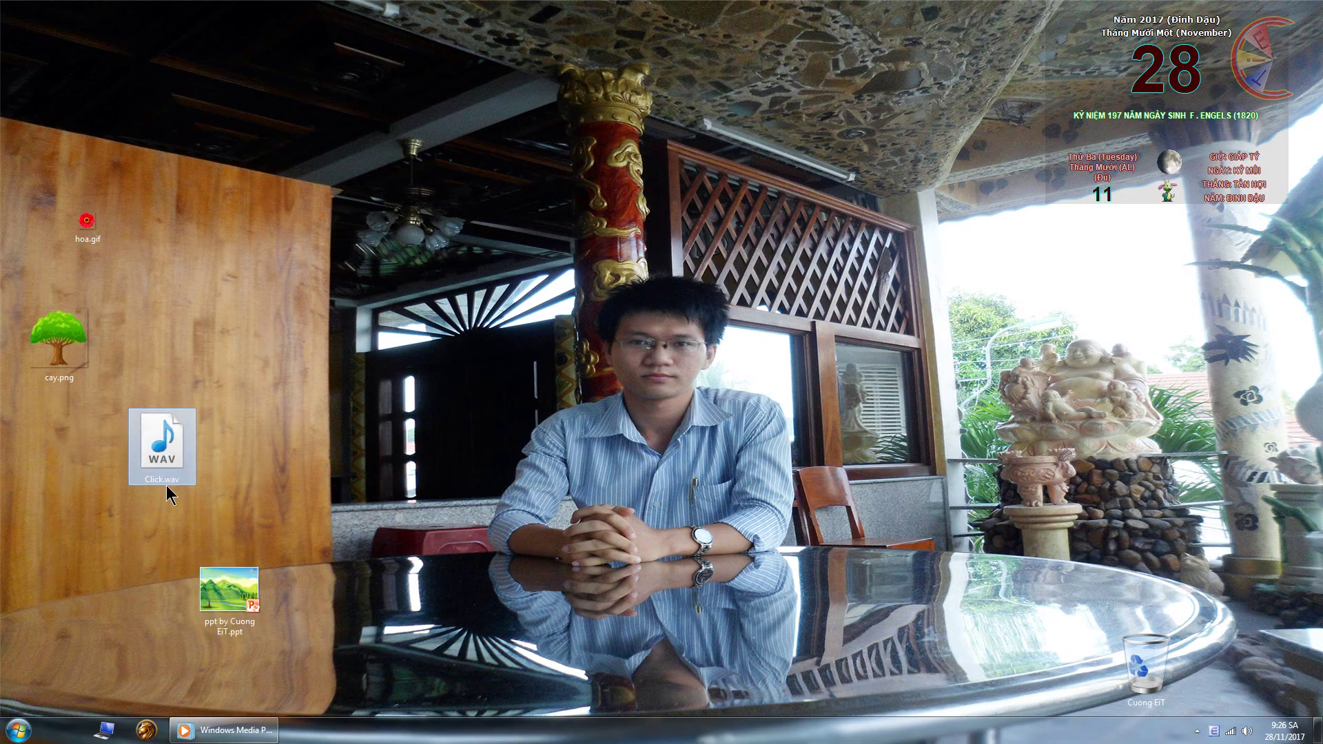
# - Select the cay.png and hoa.gif pictures, then open the ppt by Cuong EiT.ppt template
pyautogui.click(40, 345)
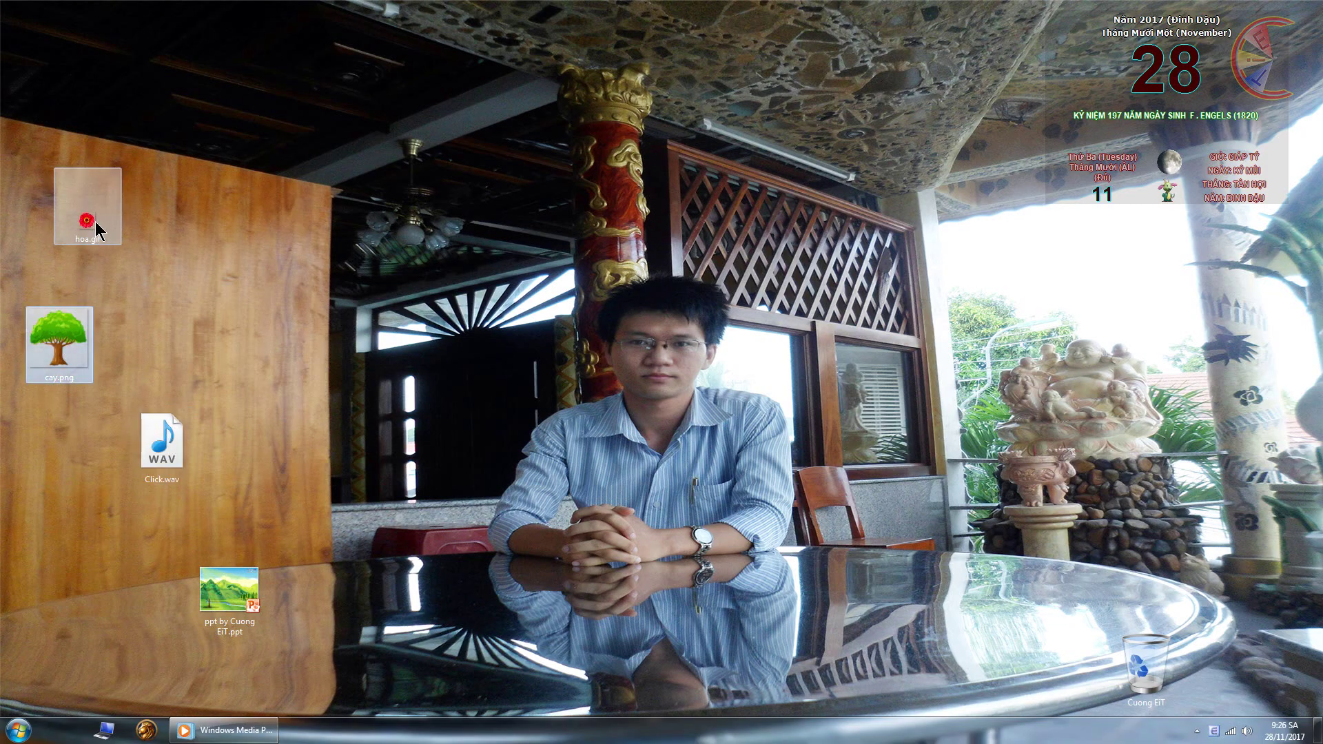
pyautogui.click(99, 226)
pyautogui.doubleClick(229, 591)
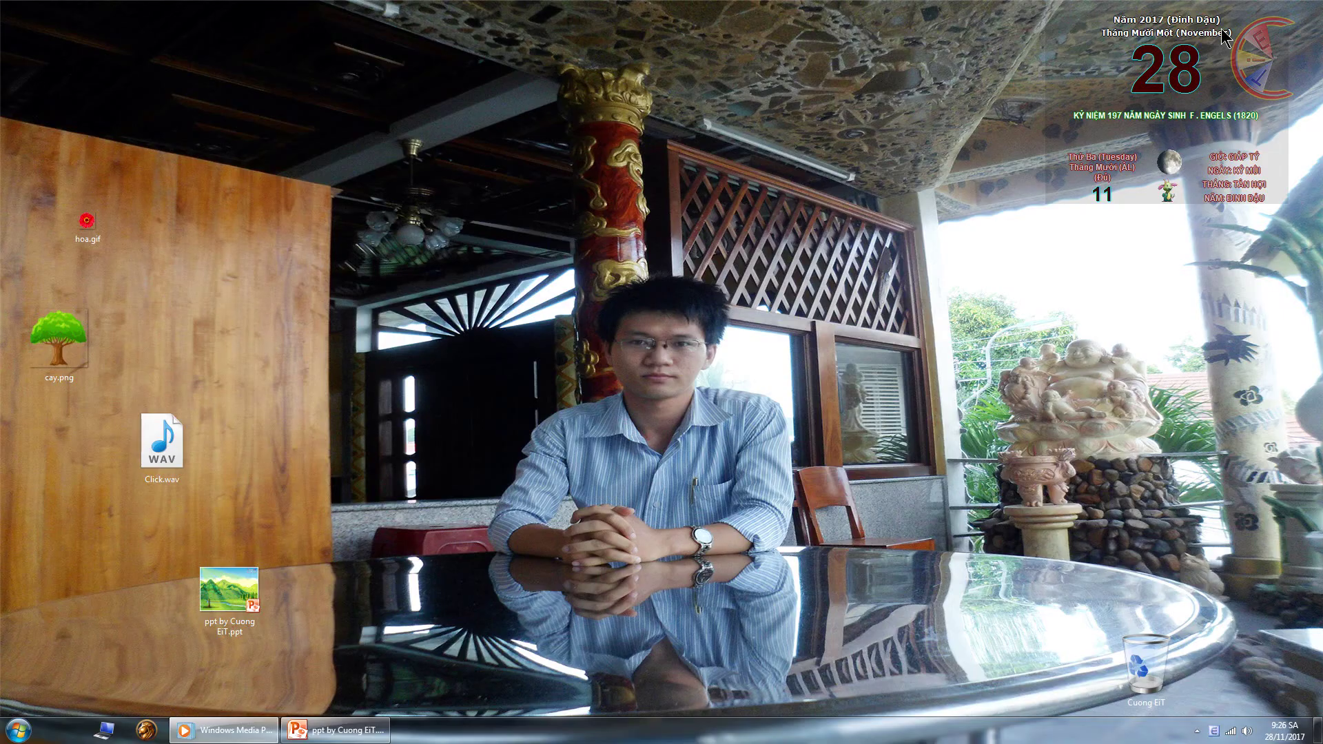
# - Copy cay.png from the desktop, paste it onto the valley slide, and place the tree at the left
pyautogui.click(1258, 7)
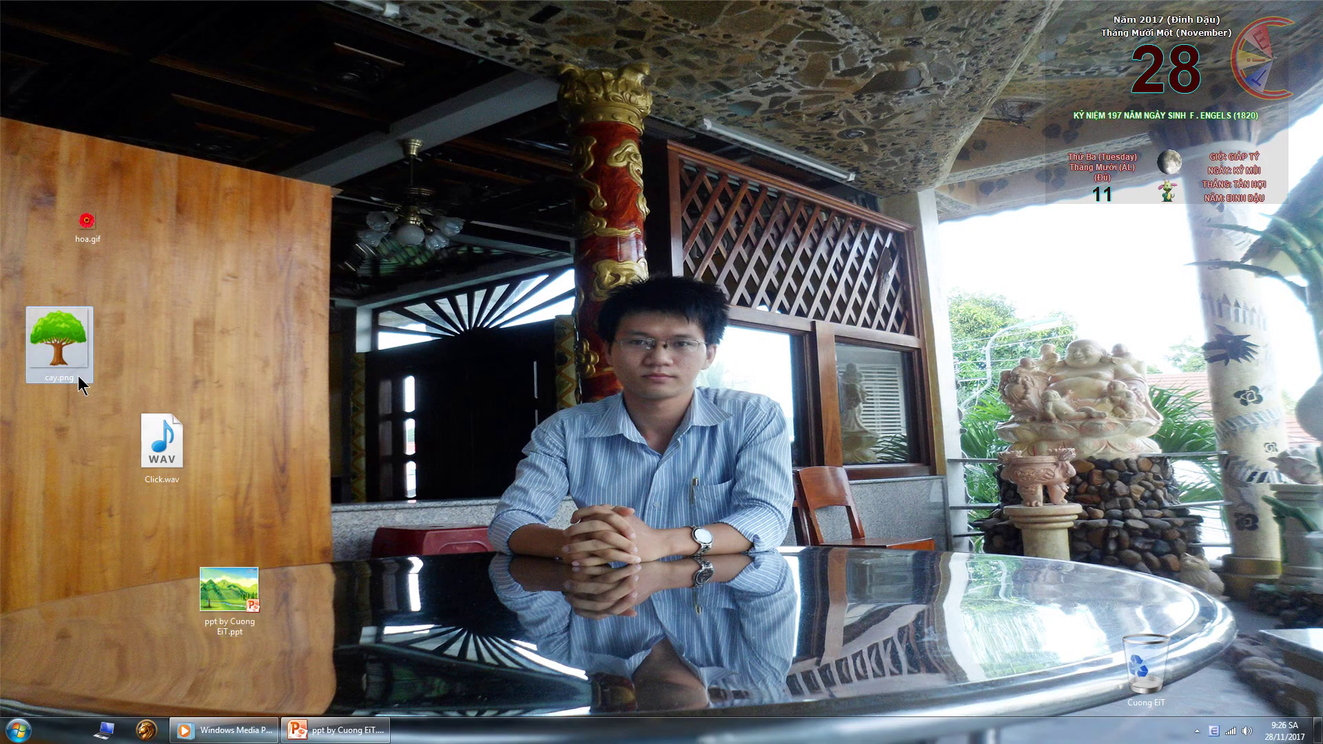
pyautogui.rightClick(60, 330)
pyautogui.click(124, 639)
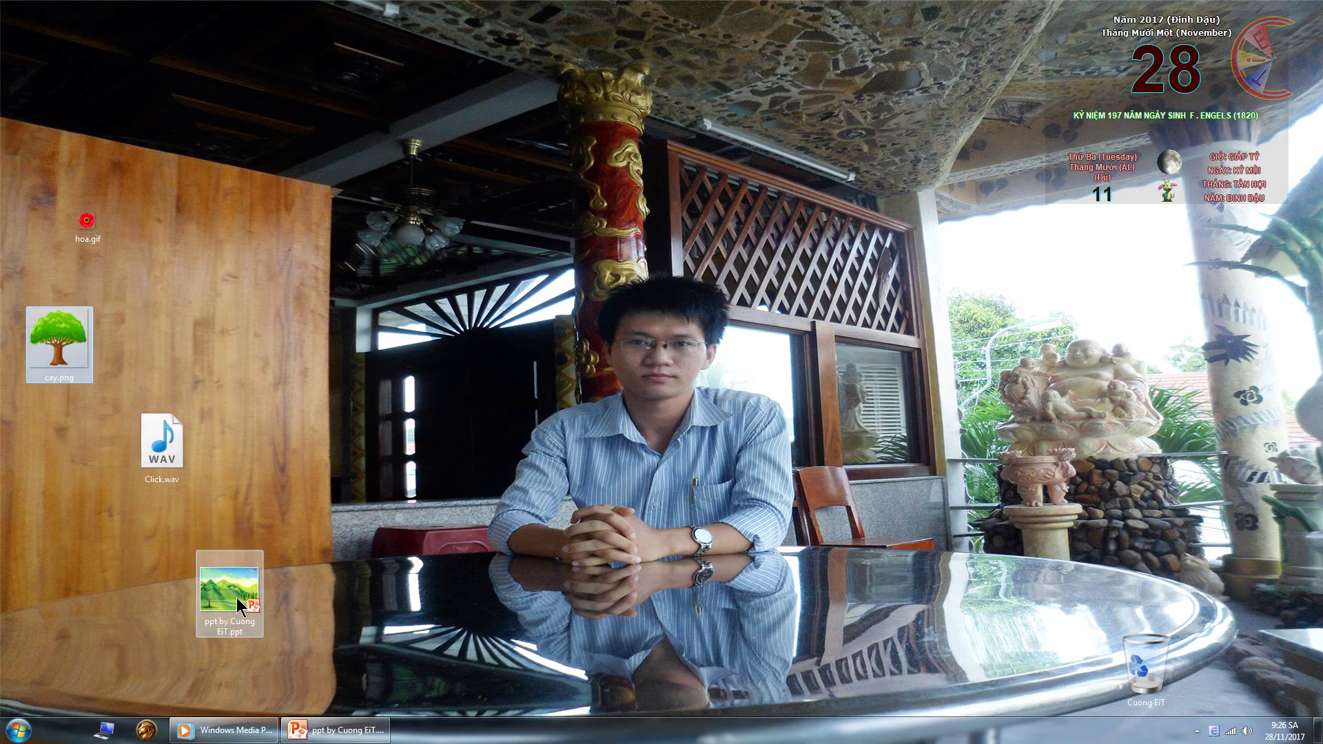
pyautogui.click(337, 730)
pyautogui.hotkey('ctrl', 'v')
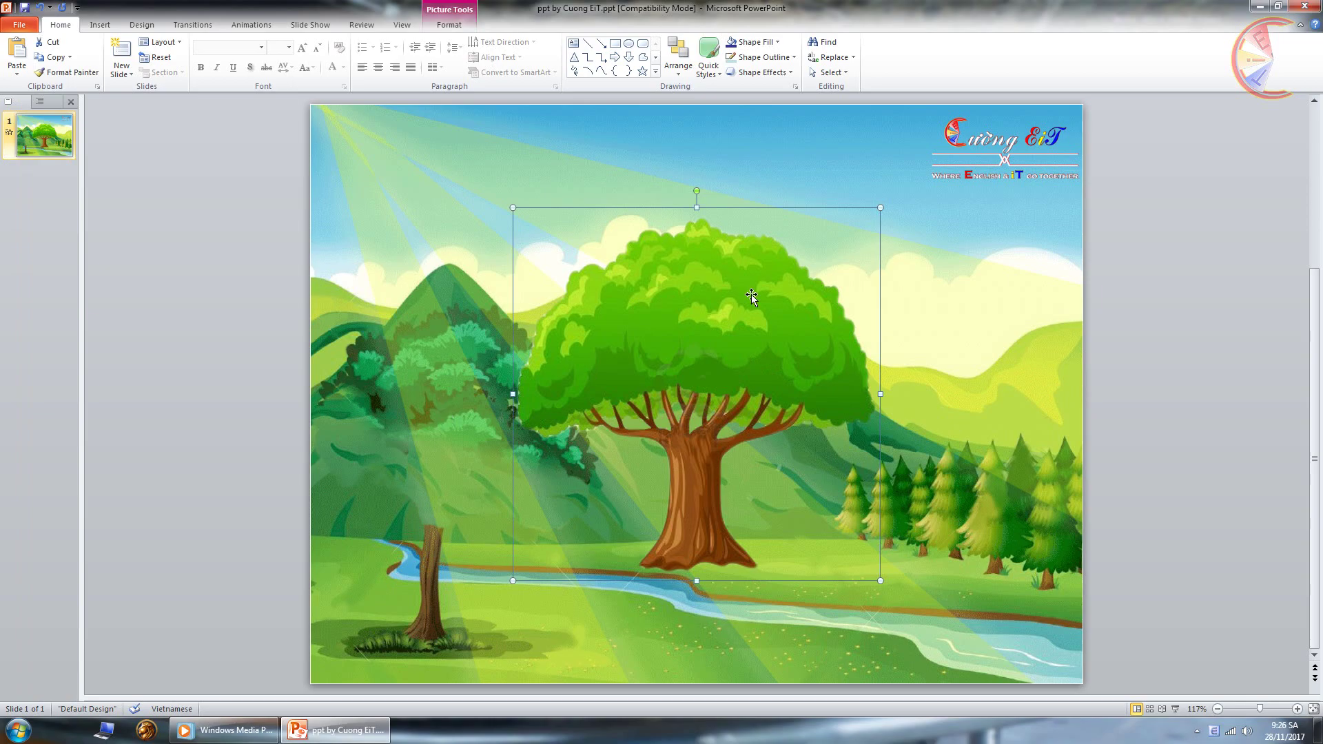
pyautogui.moveTo(819, 235); pyautogui.dragTo(569, 289)
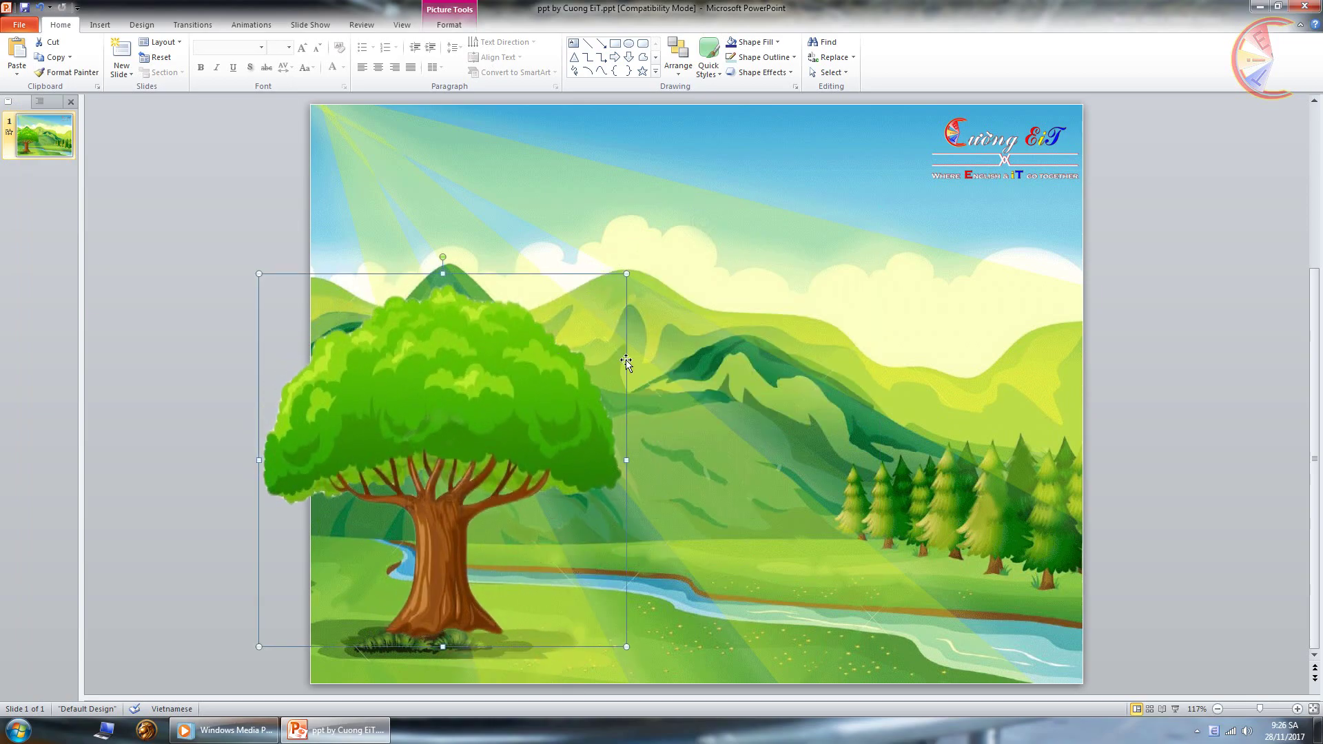
pyautogui.click(672, 454)
pyautogui.click(498, 432)
# - Drag hoa.gif from the desktop onto the tree's canopy, then select the tree and show animation effects
pyautogui.click(303, 730)
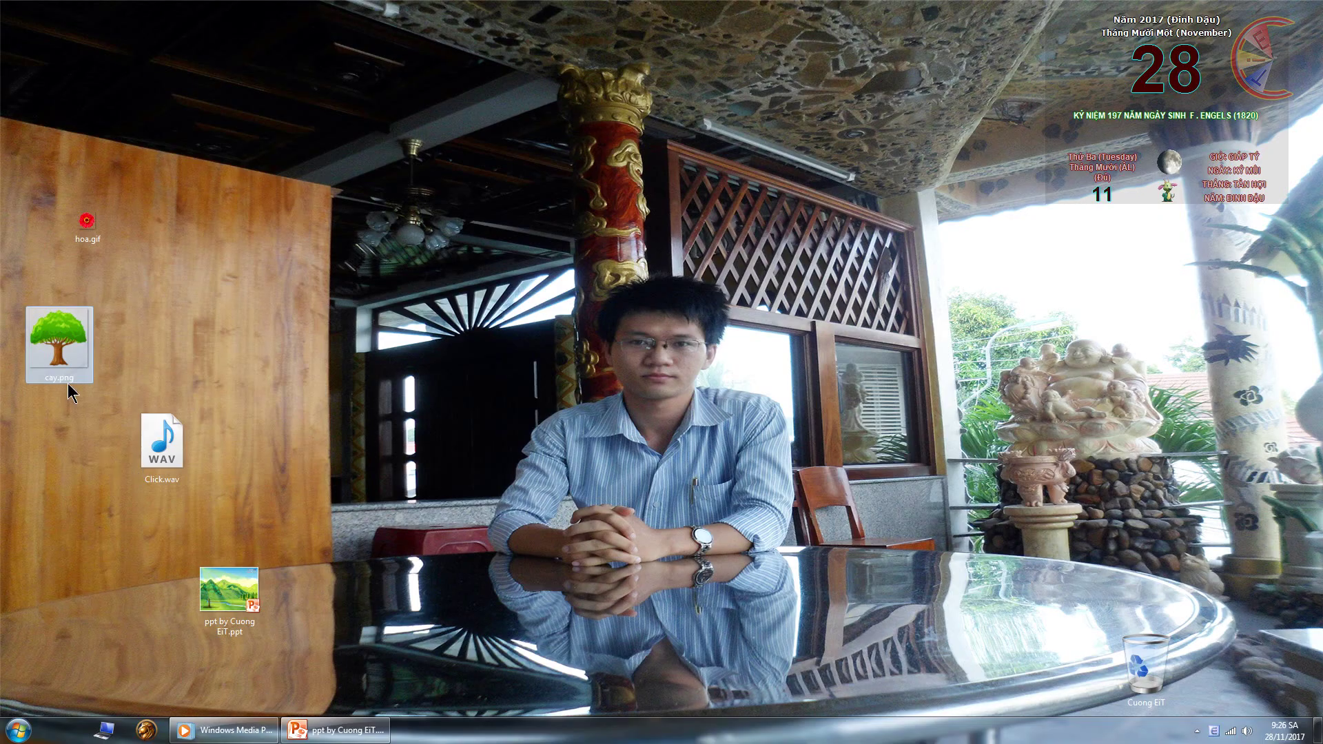
pyautogui.click(98, 209)
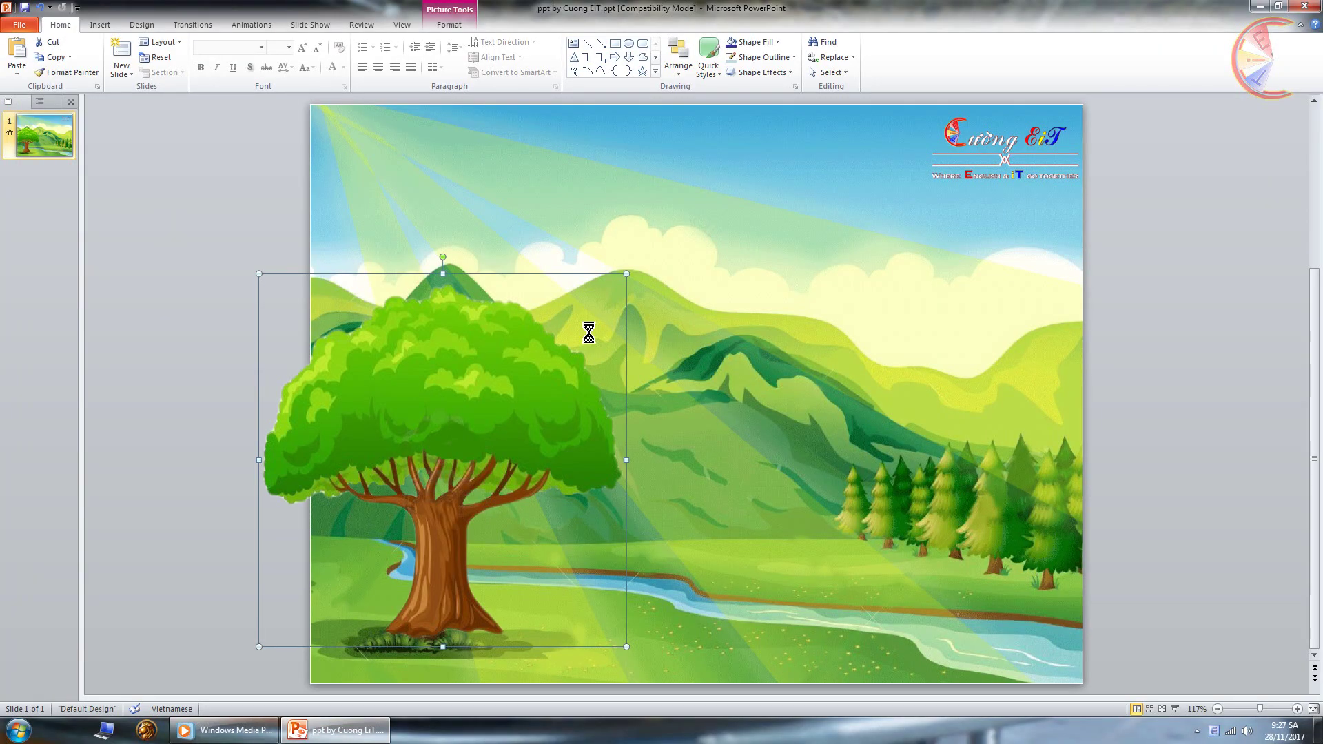
pyautogui.moveTo(242, 553); pyautogui.dragTo(589, 334)
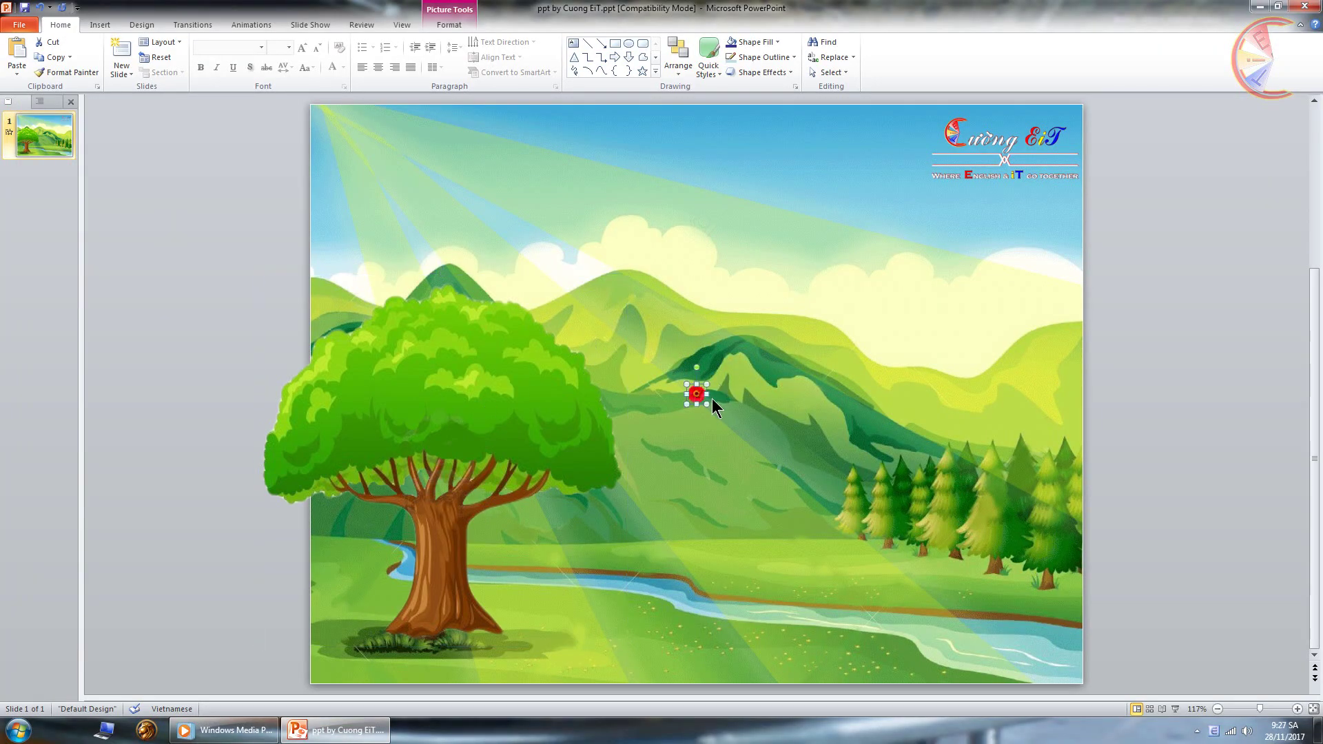
pyautogui.moveTo(696, 396); pyautogui.dragTo(410, 345)
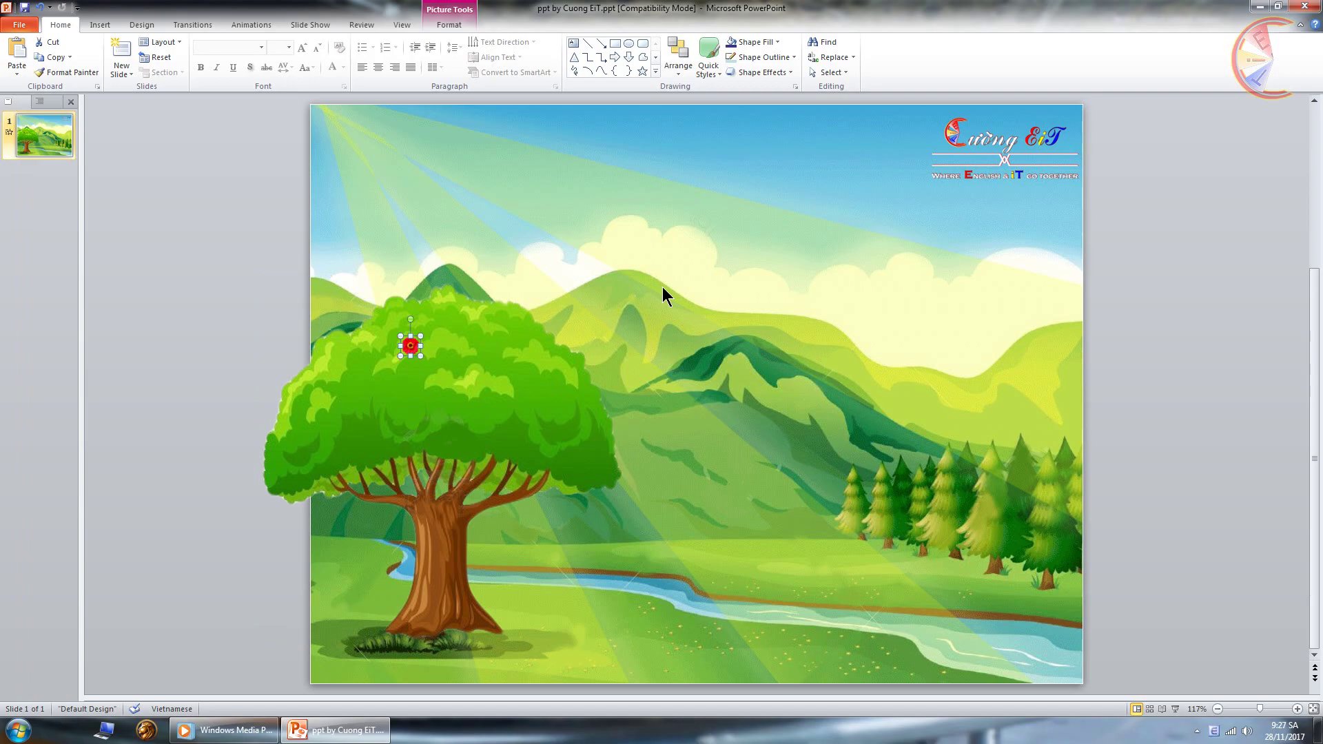
pyautogui.click(494, 406)
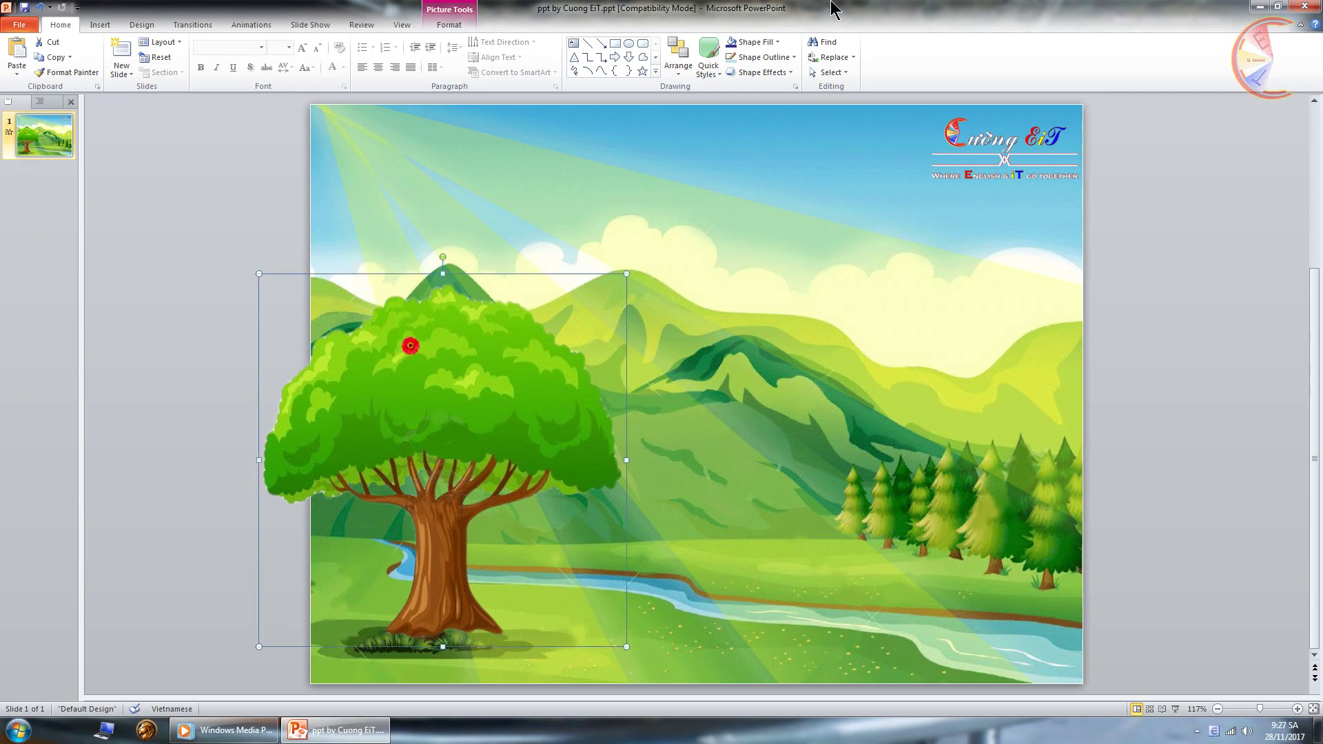
pyautogui.click(253, 28)
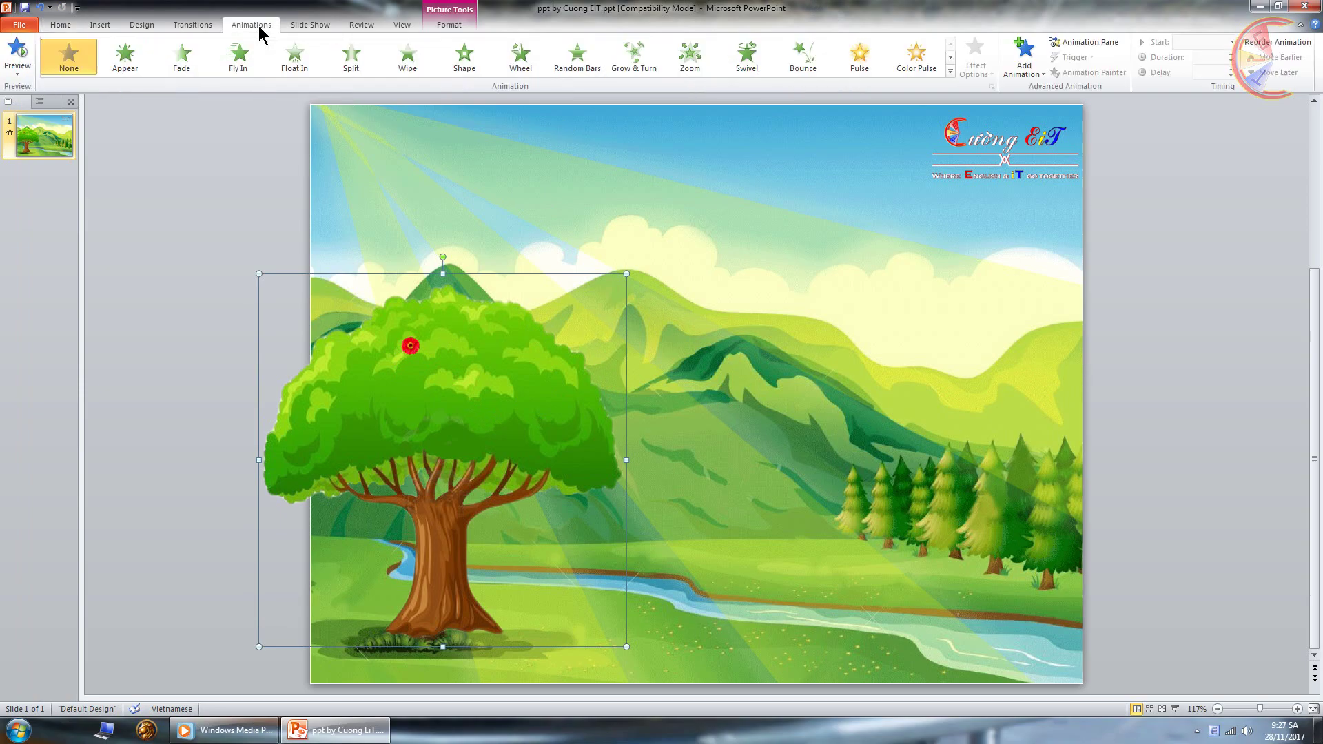
# - Select the red hoa.gif flower and add the Grow & Turn entrance effect from the full animation list
pyautogui.click(411, 345)
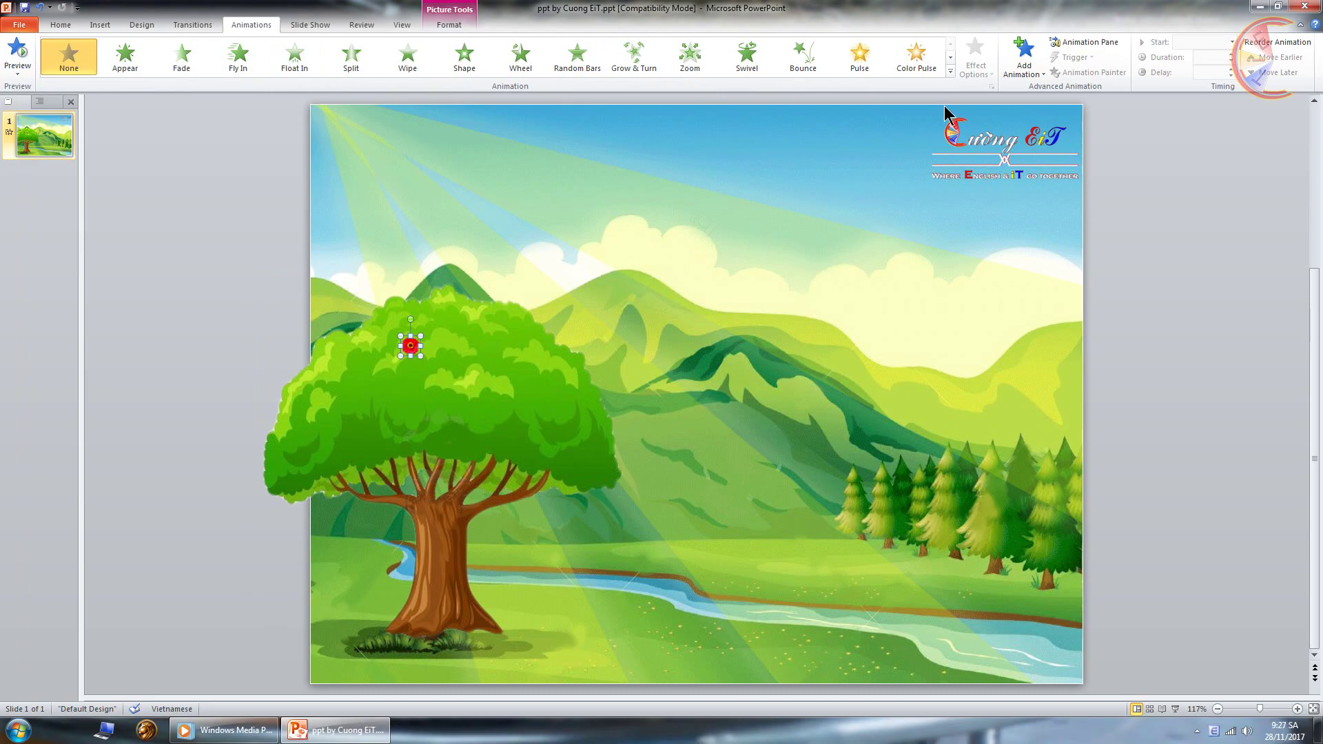
pyautogui.click(1024, 55)
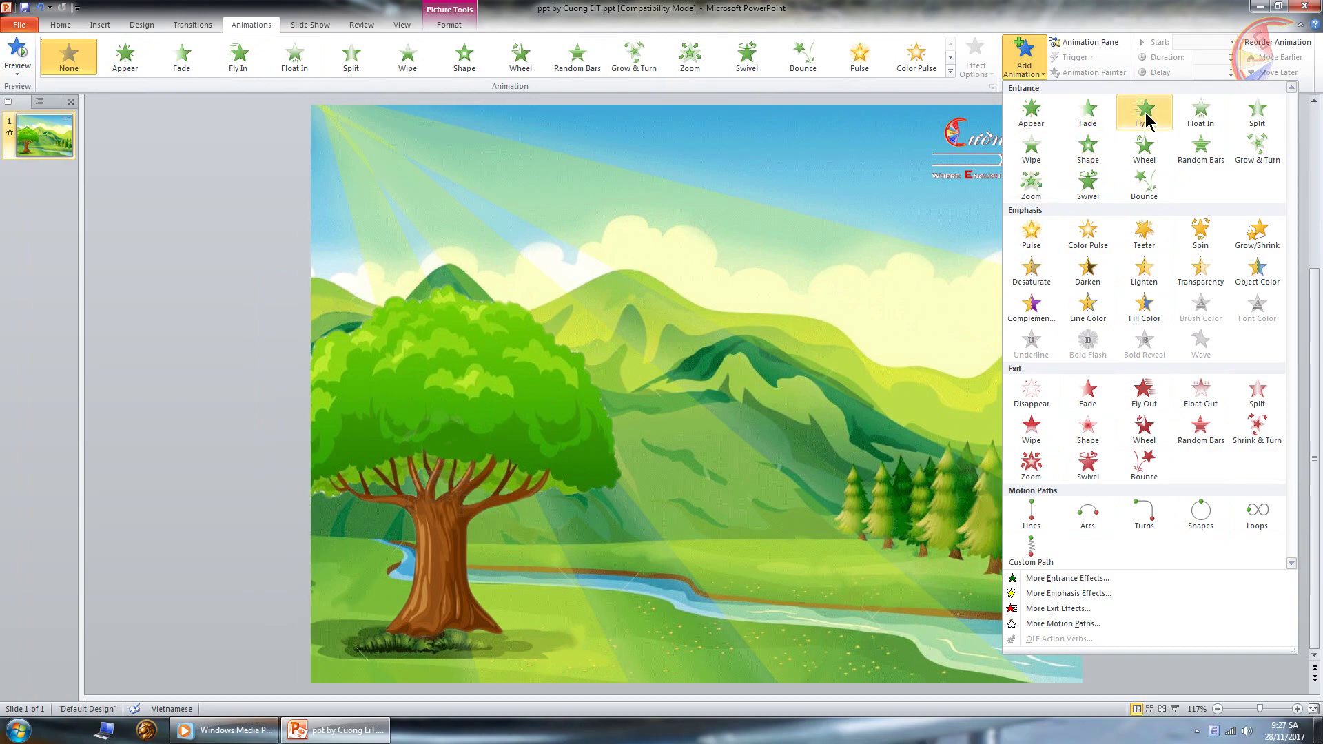
pyautogui.click(1257, 149)
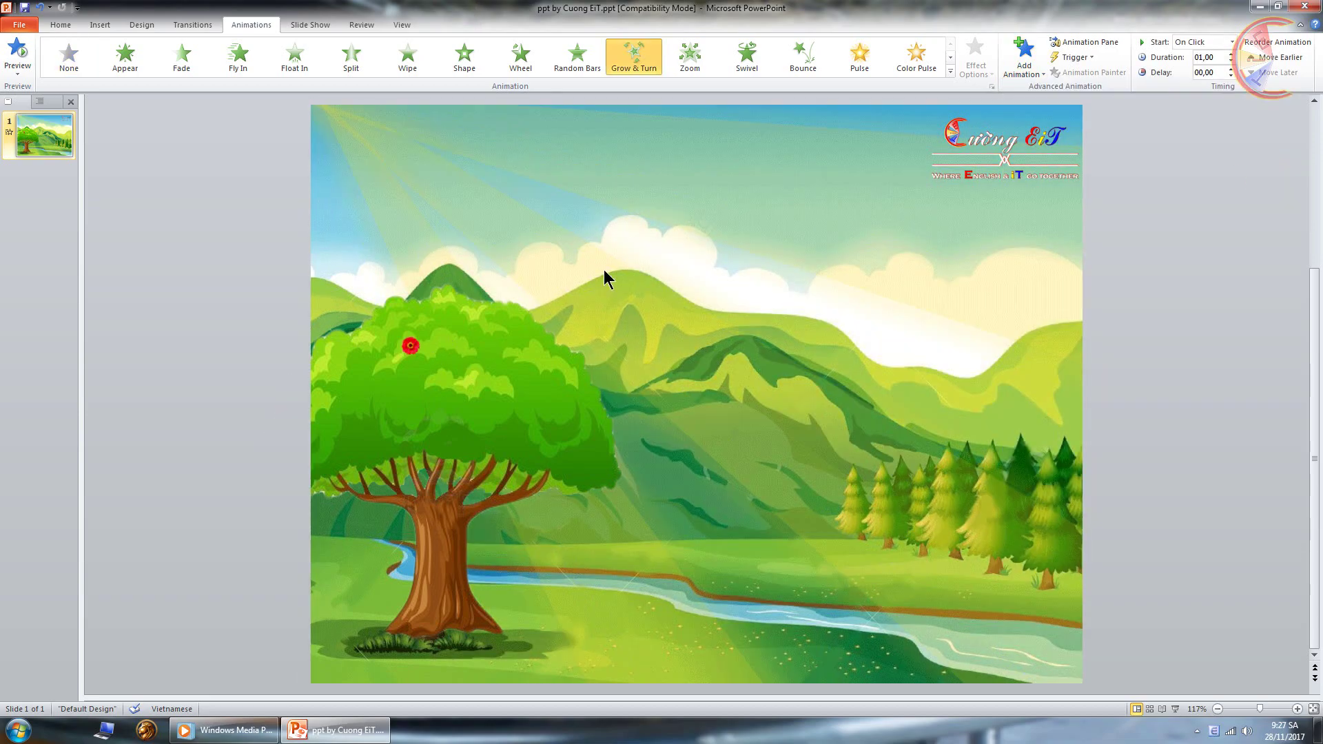
pyautogui.press('F5')
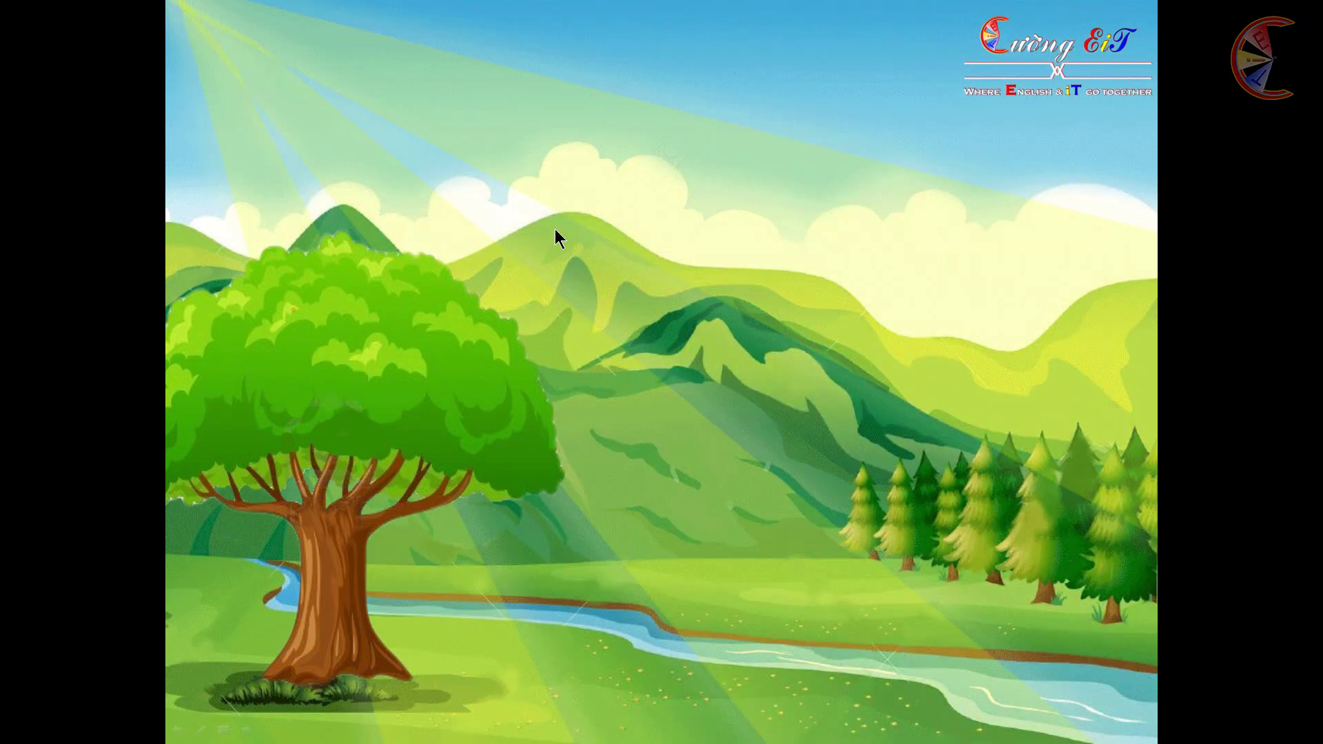
pyautogui.click(555, 229)
pyautogui.press('Escape')
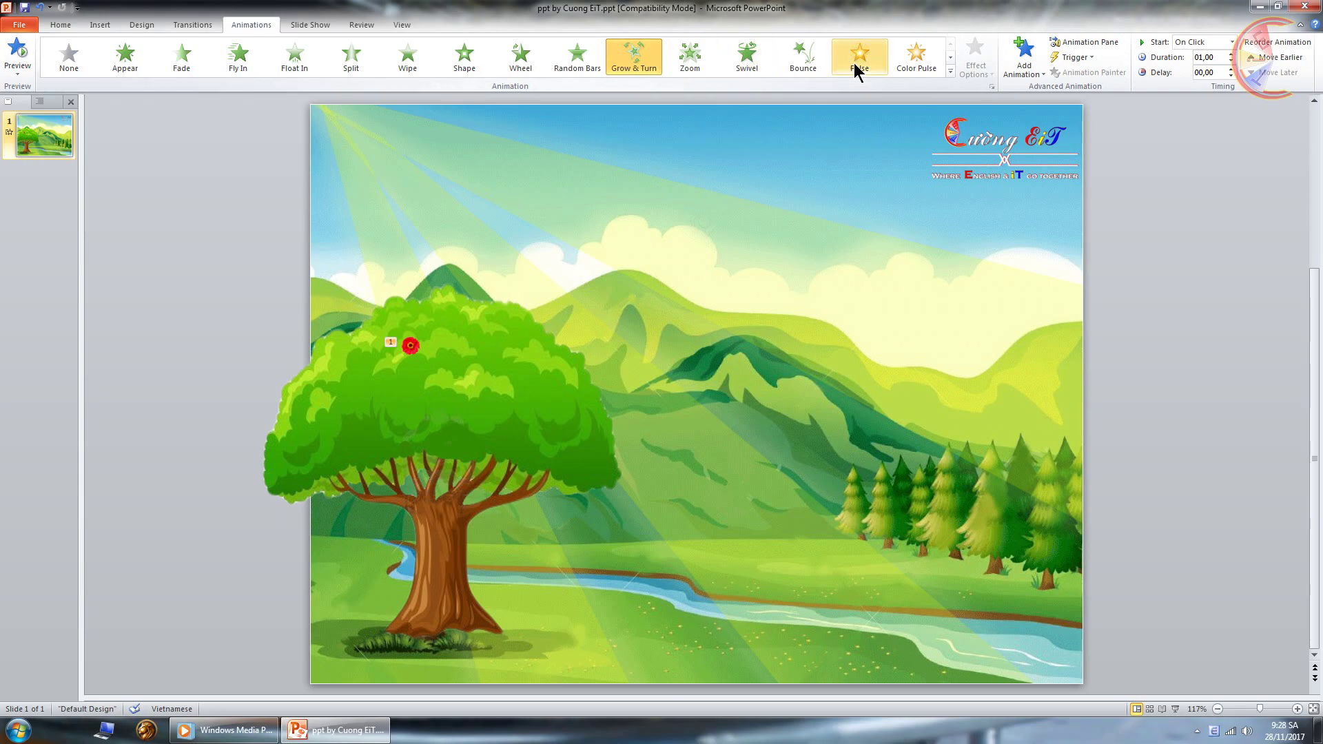
# - From the Animation Pane, set the flower's Grow & Turn timing trigger to start on click of Picture 5
pyautogui.click(1106, 52)
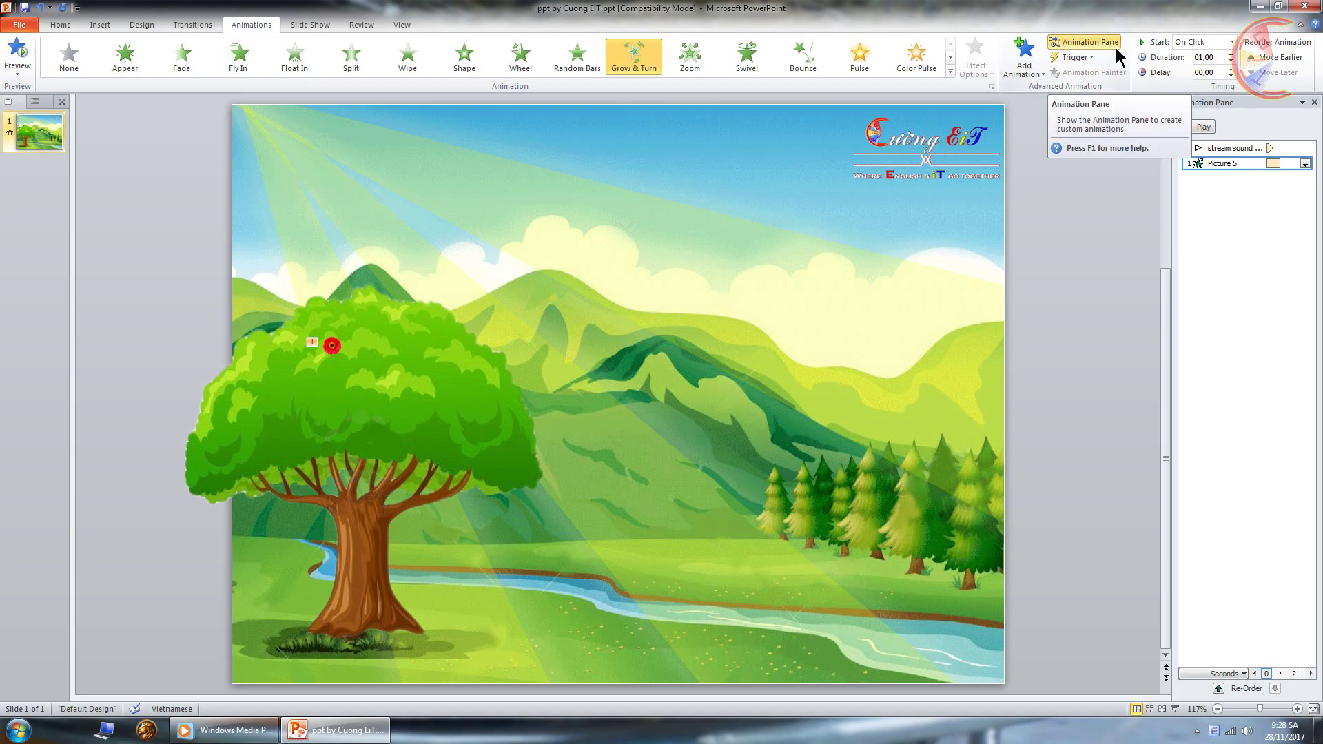
pyautogui.doubleClick(1233, 166)
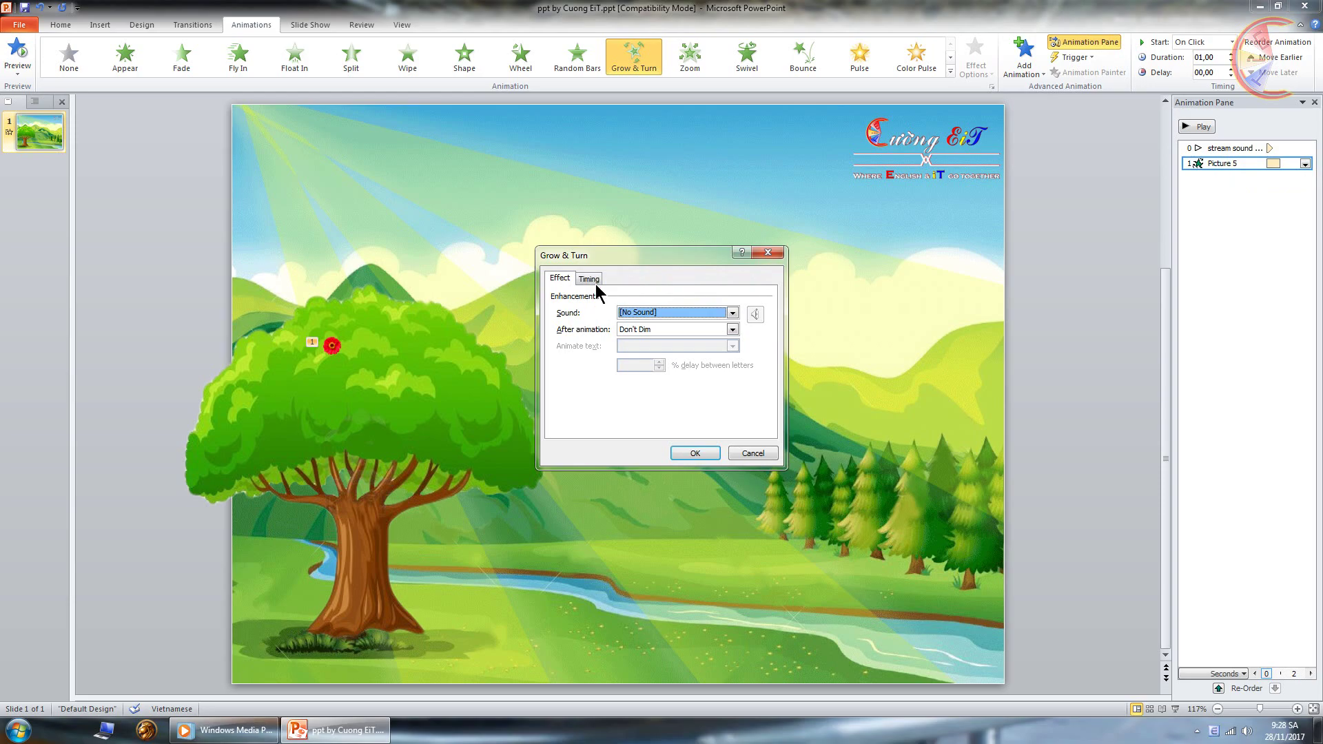
pyautogui.moveTo(637, 261); pyautogui.dragTo(773, 288)
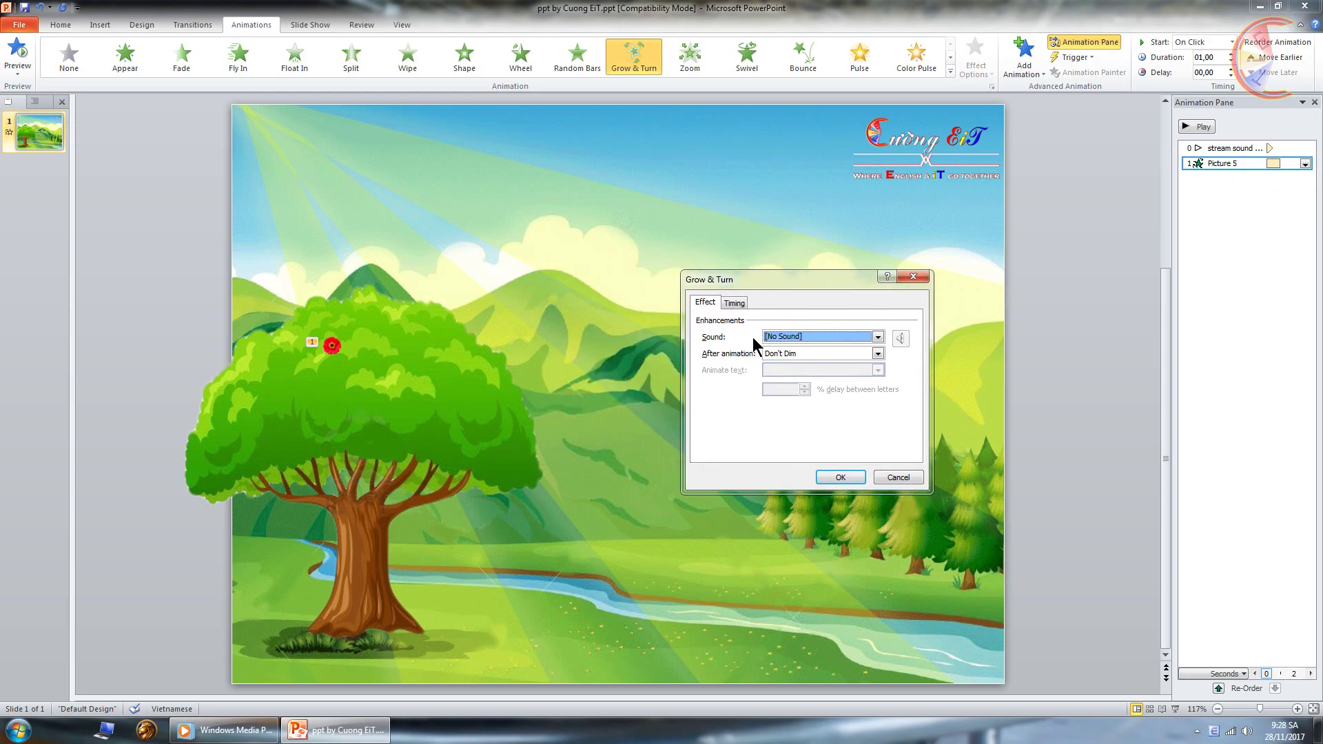
pyautogui.click(734, 303)
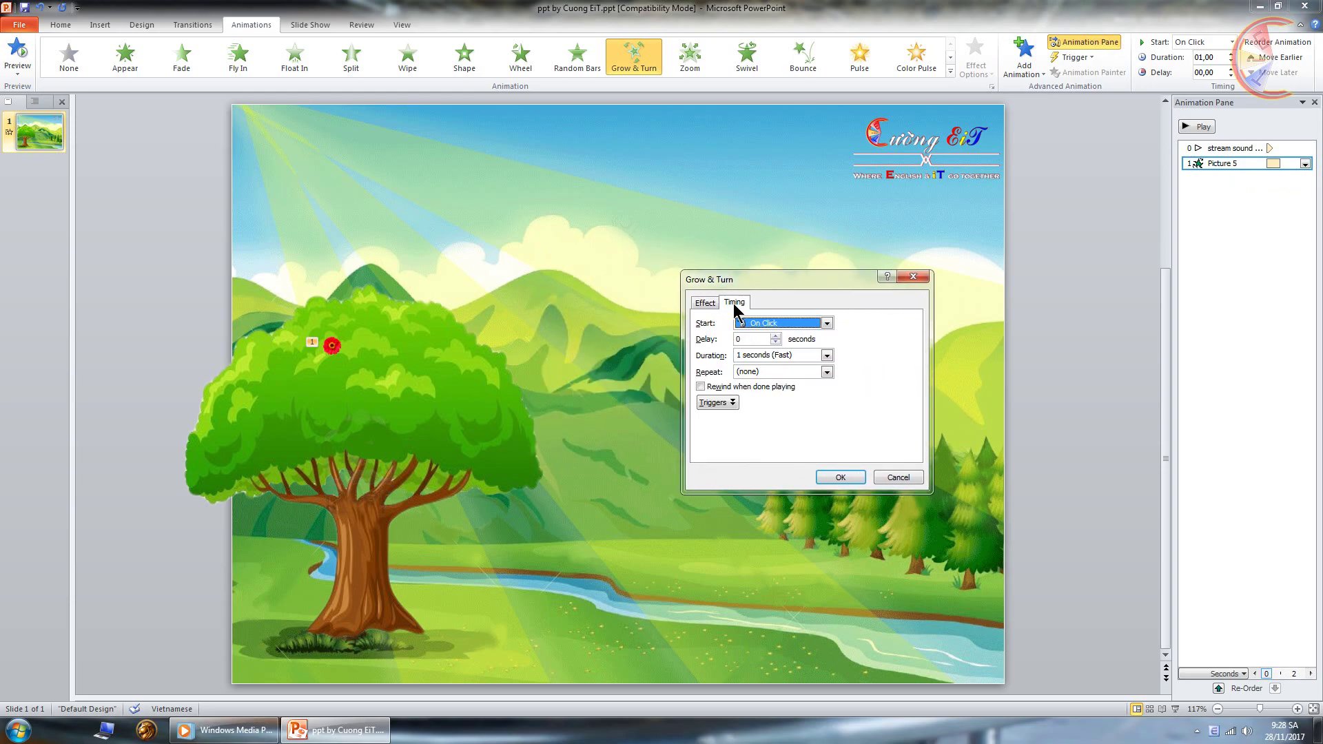
pyautogui.click(714, 404)
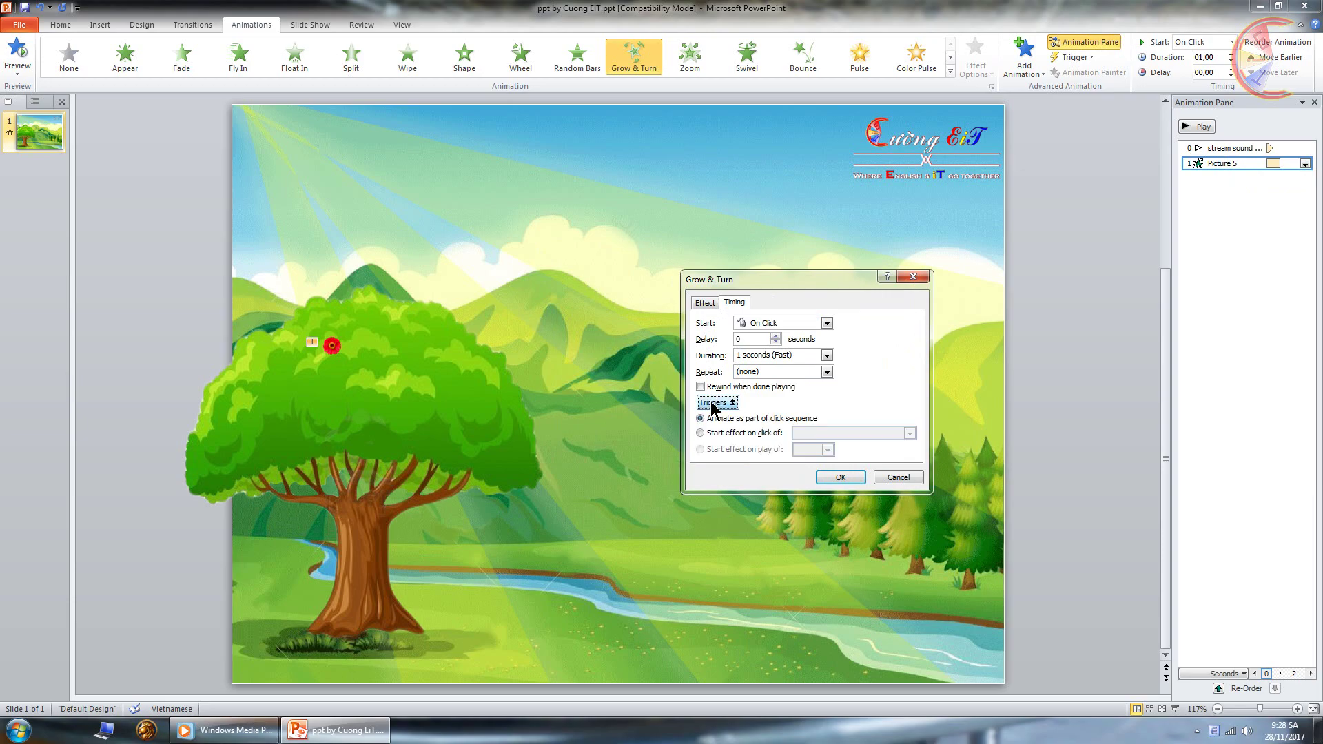
pyautogui.click(700, 433)
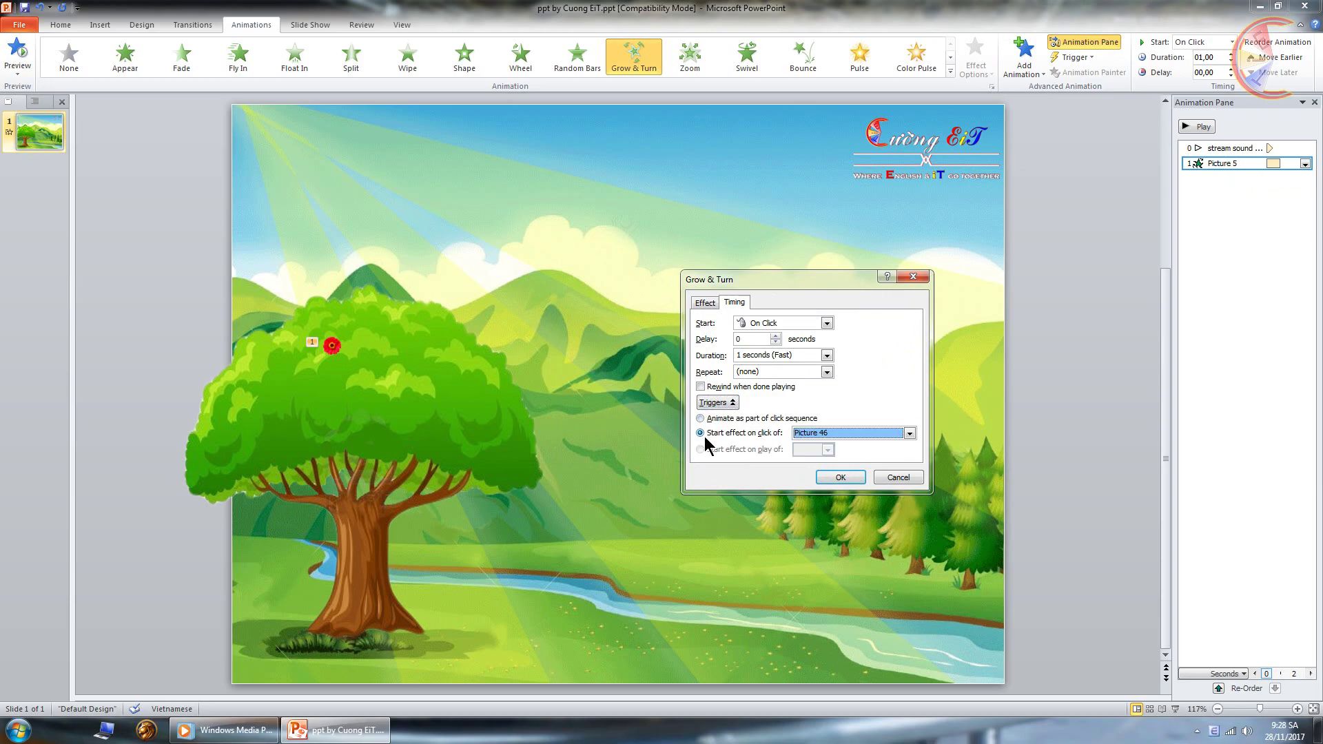
pyautogui.click(834, 433)
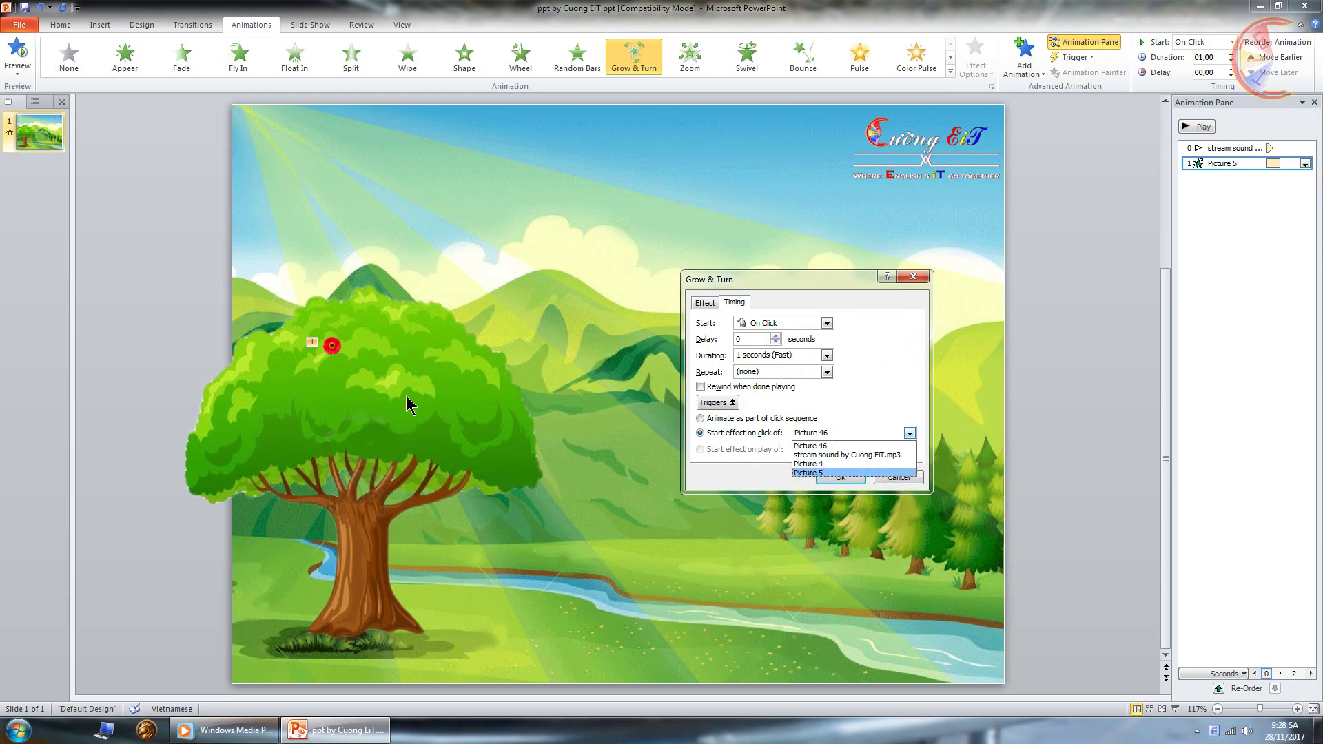
pyautogui.click(826, 472)
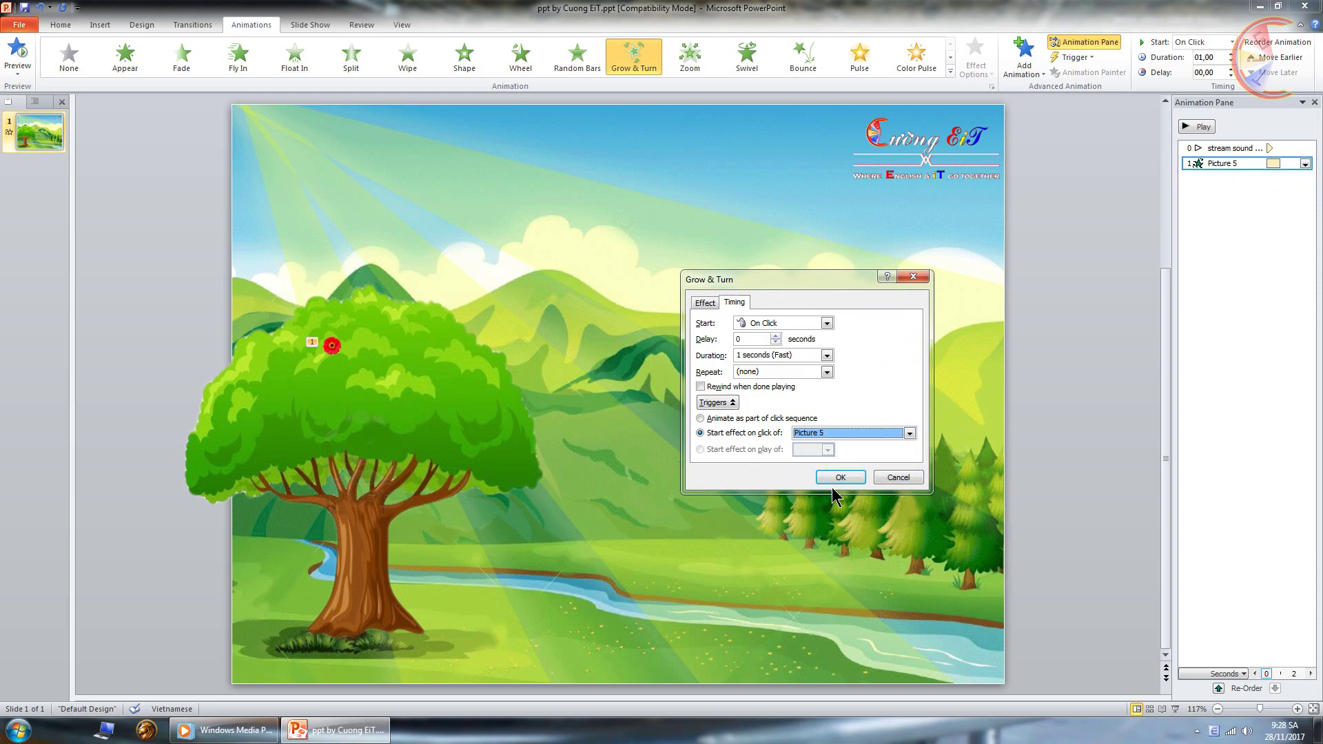
pyautogui.click(841, 476)
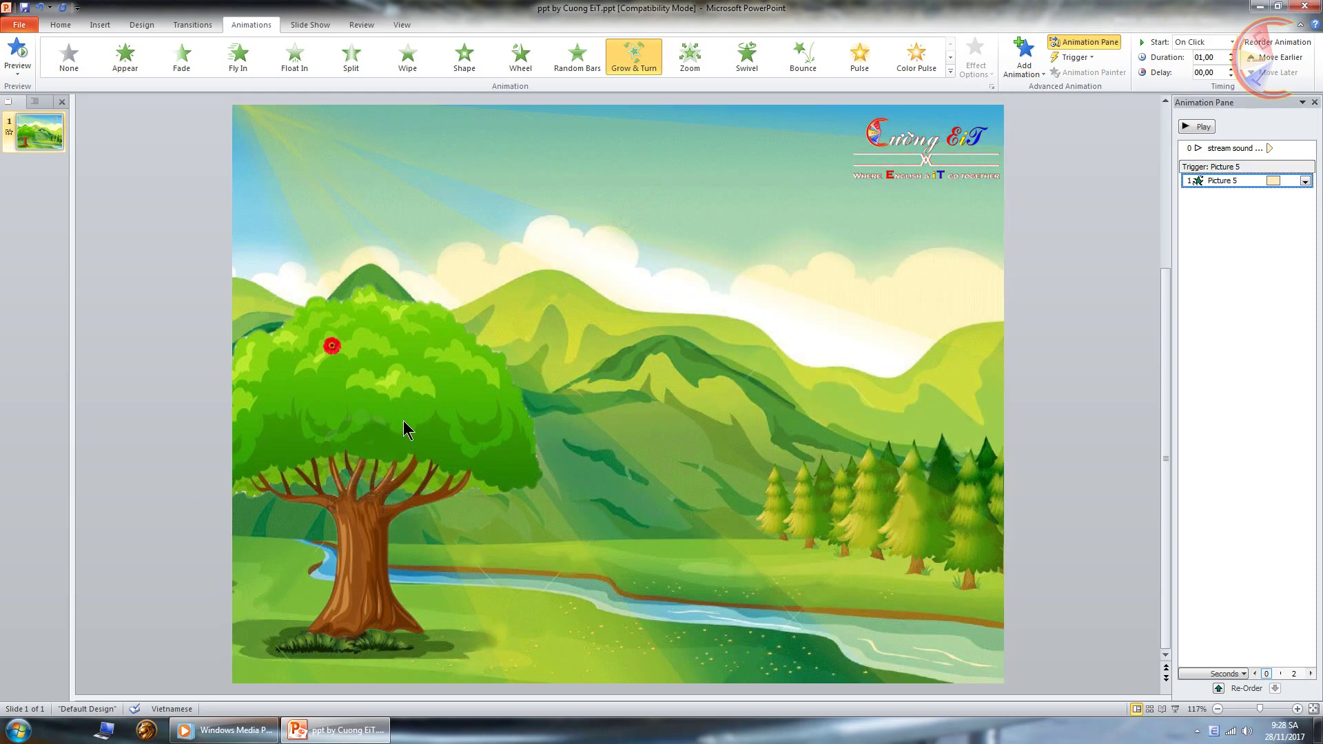
# - Test the show, then change the flower's trigger to Picture 4 and run the slide show again
pyautogui.press('F5')
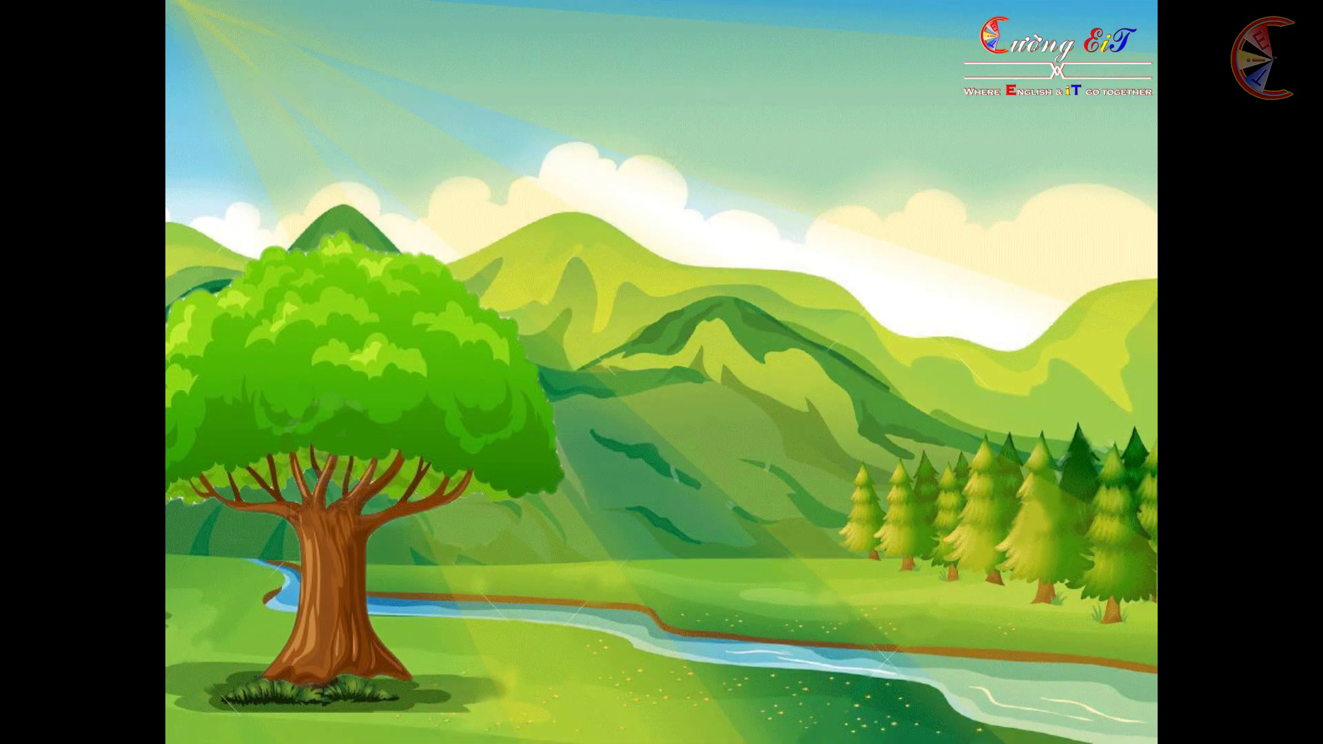
pyautogui.press('Escape')
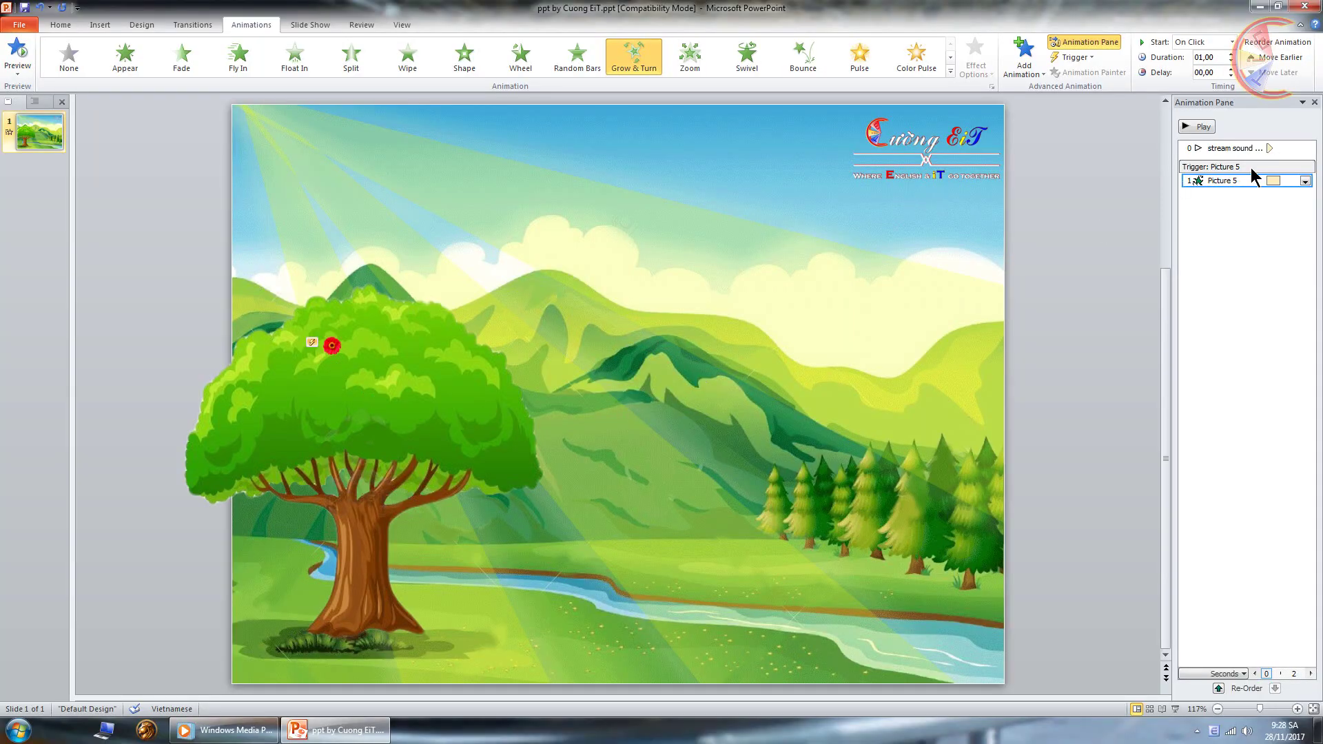
pyautogui.doubleClick(1225, 181)
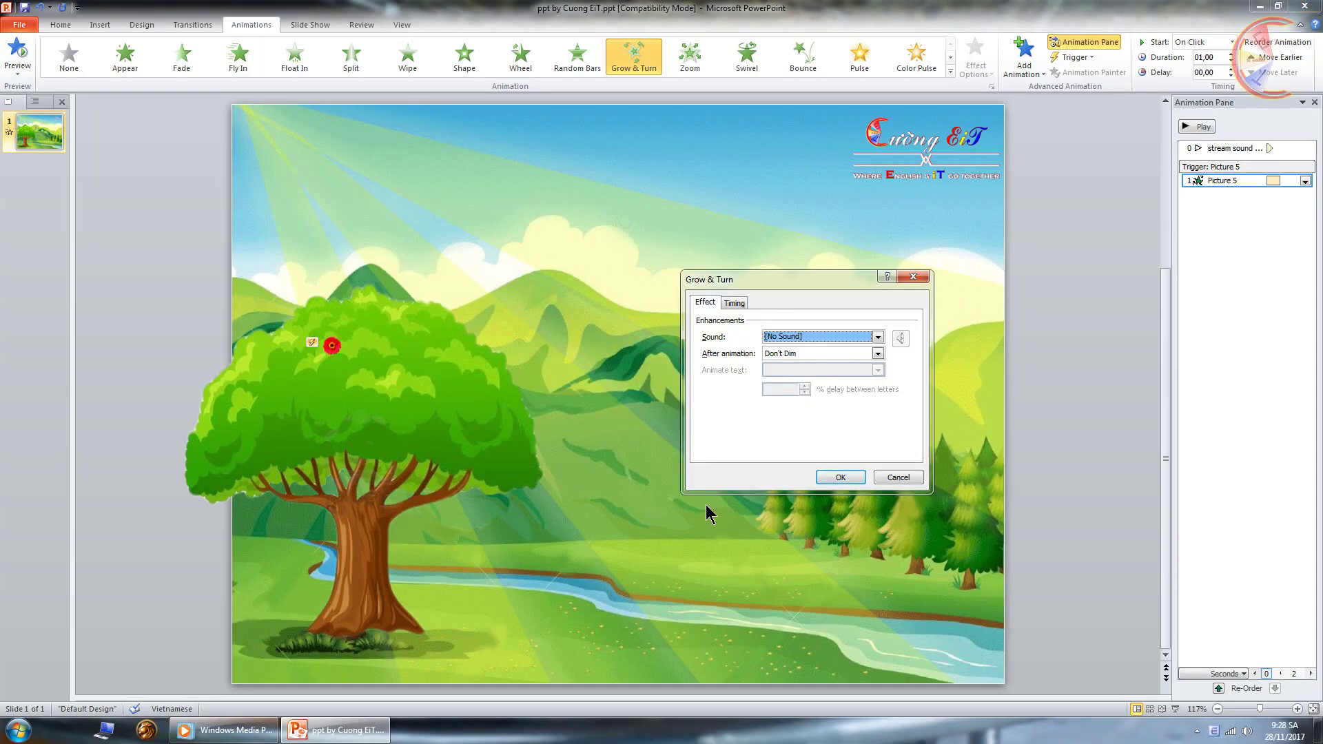
pyautogui.click(734, 303)
pyautogui.click(821, 432)
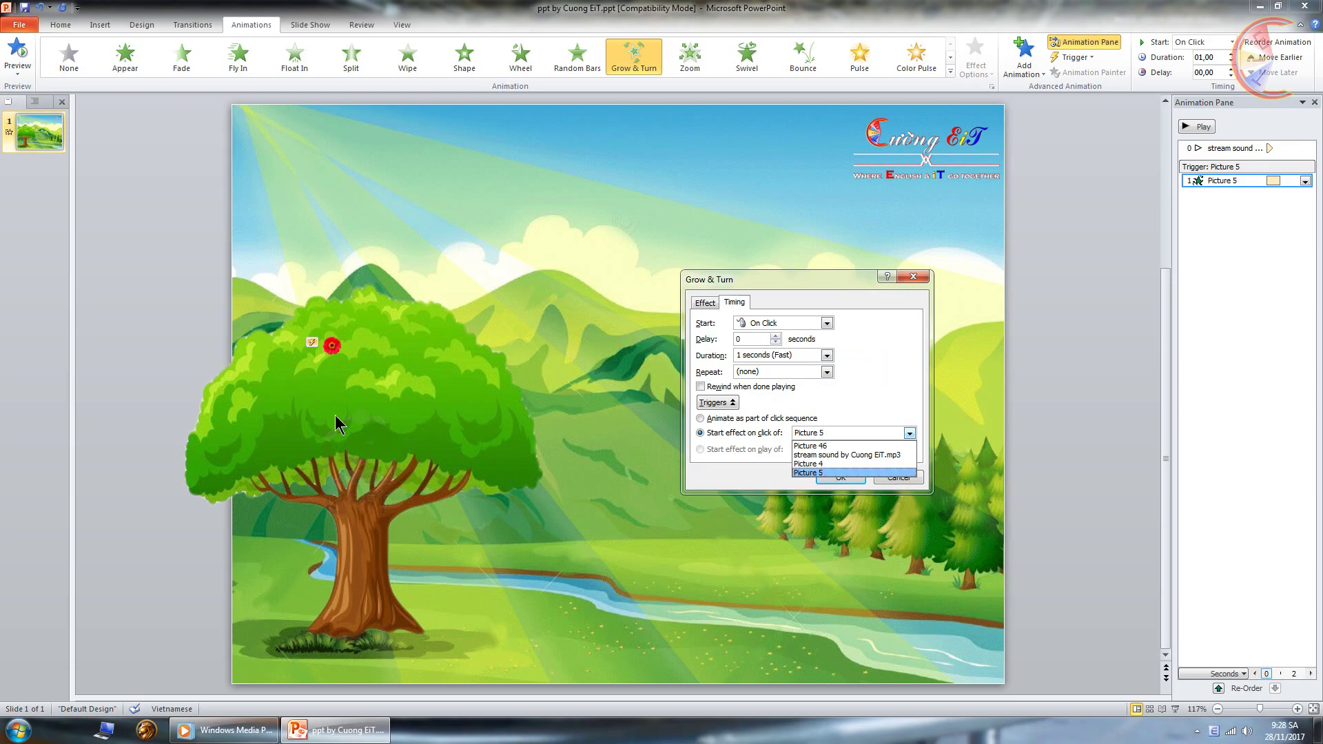
pyautogui.click(814, 465)
pyautogui.click(835, 479)
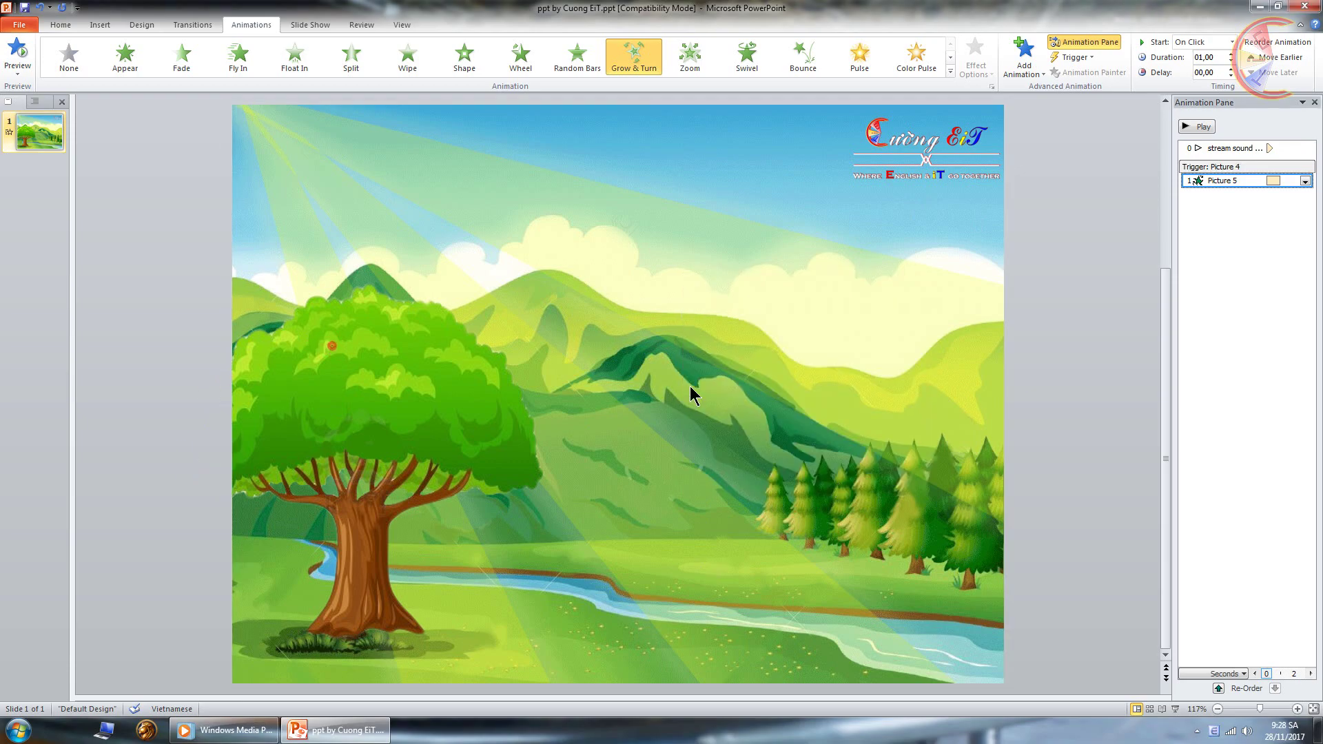
pyautogui.press('F5')
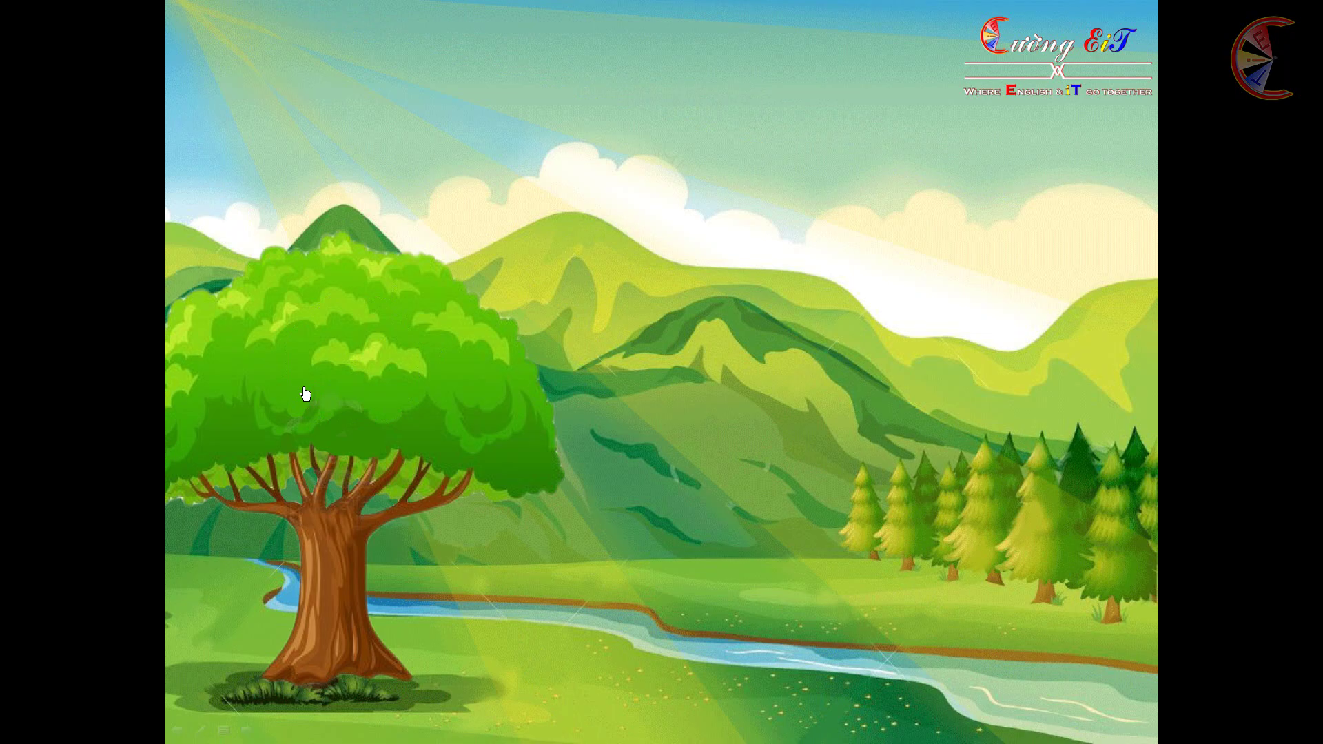
# - Click the tree repeatedly to check the flower grows while the scenery does nothing, then exit the show
pyautogui.click(301, 380)
pyautogui.click(698, 222)
pyautogui.click(337, 360)
pyautogui.click(337, 364)
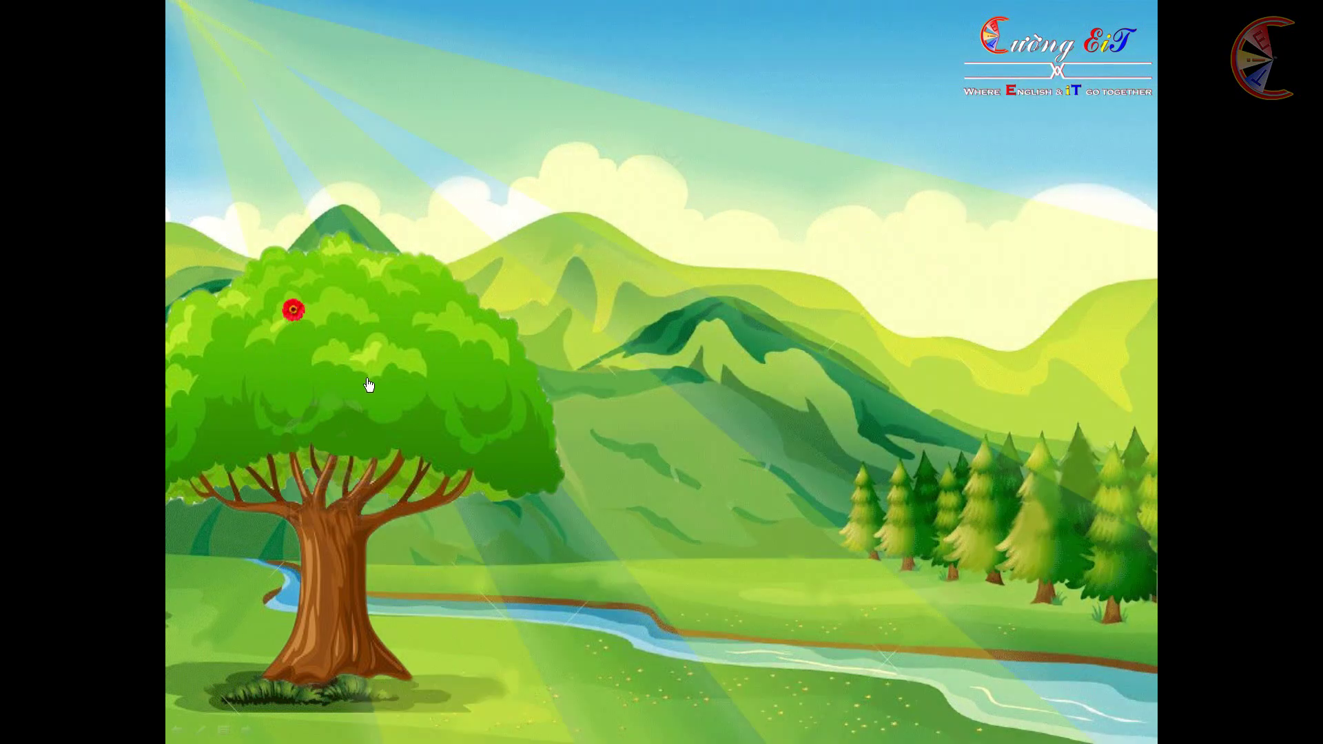
pyautogui.click(369, 384)
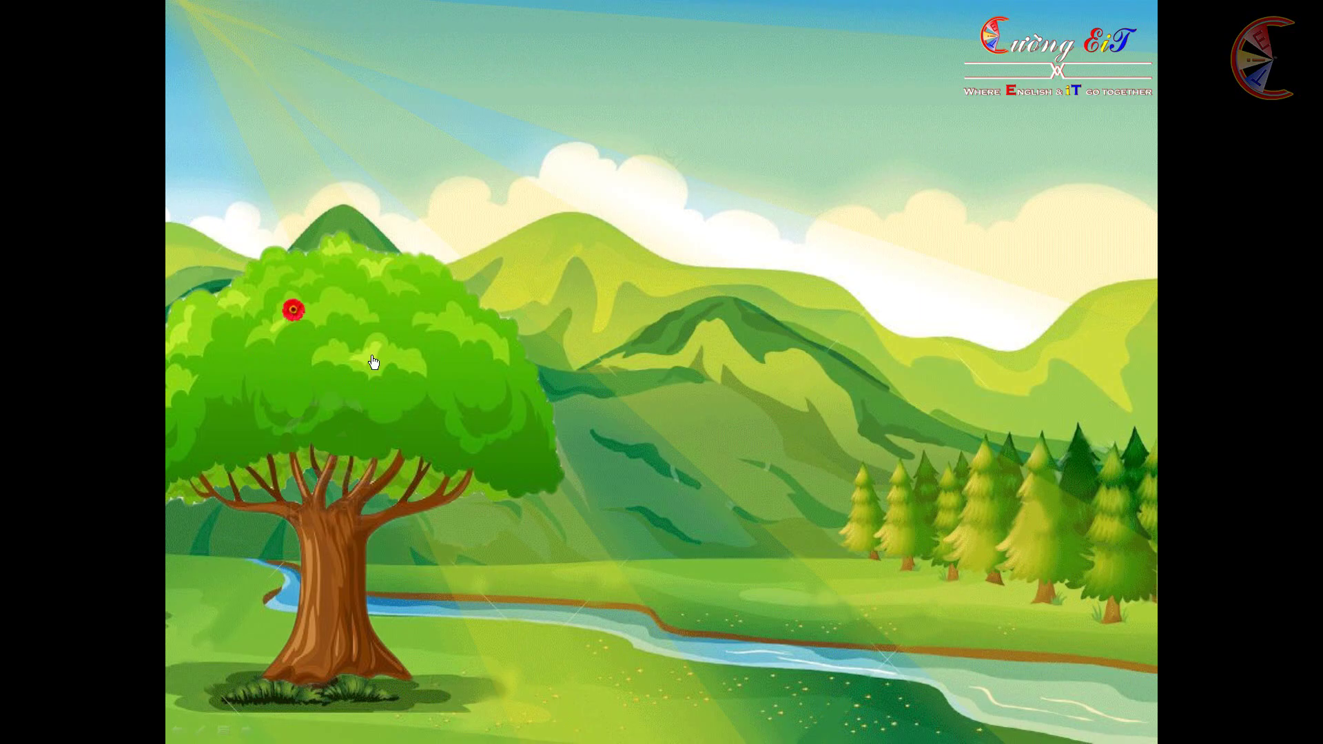
pyautogui.press('Escape')
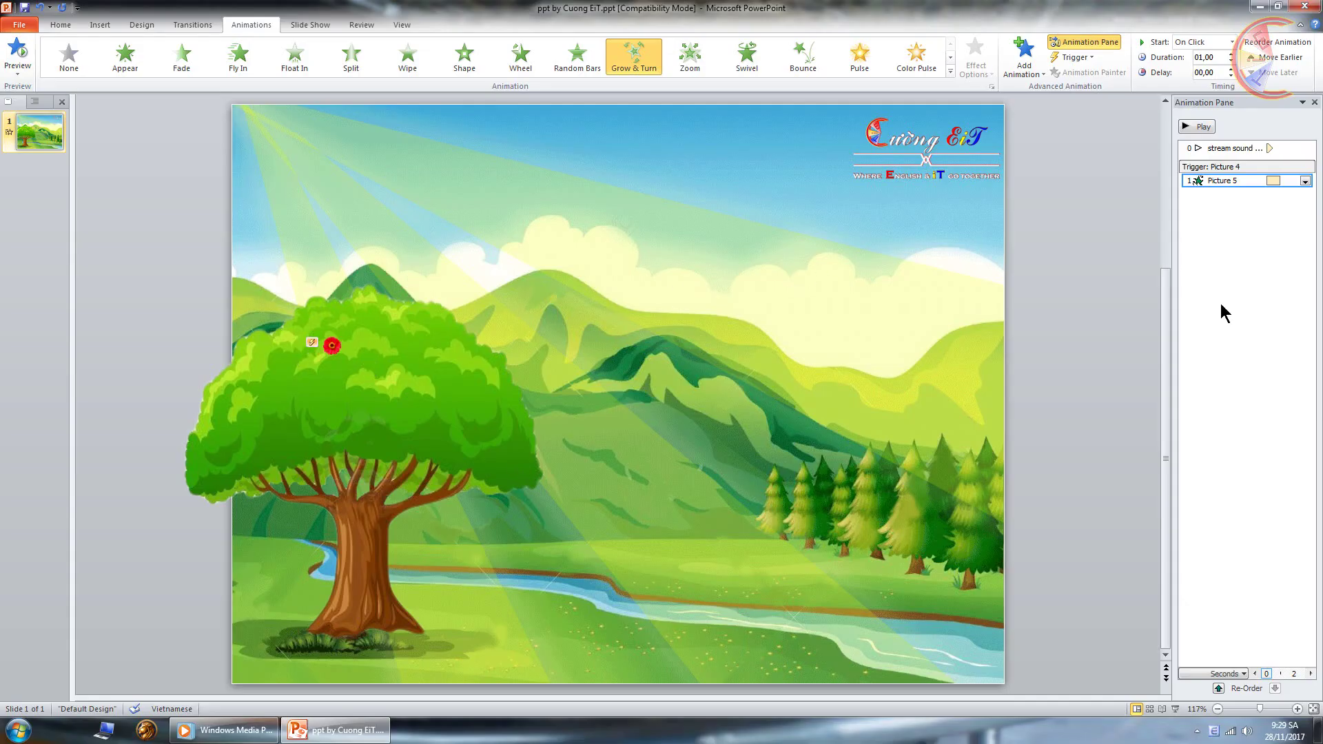
# - Give the flower's Grow & Turn animation the Click.wav sound from the Desktop, then run the slide show
pyautogui.rightClick(1238, 181)
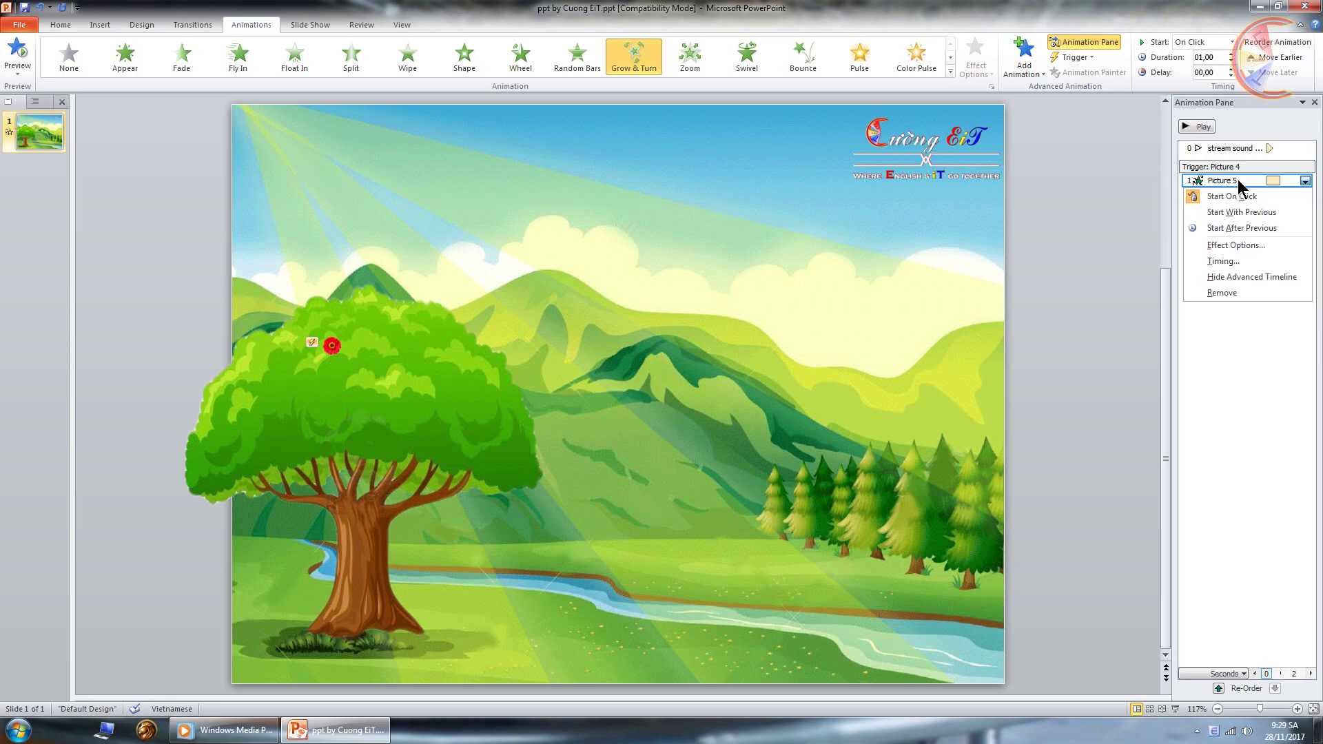
pyautogui.click(1235, 245)
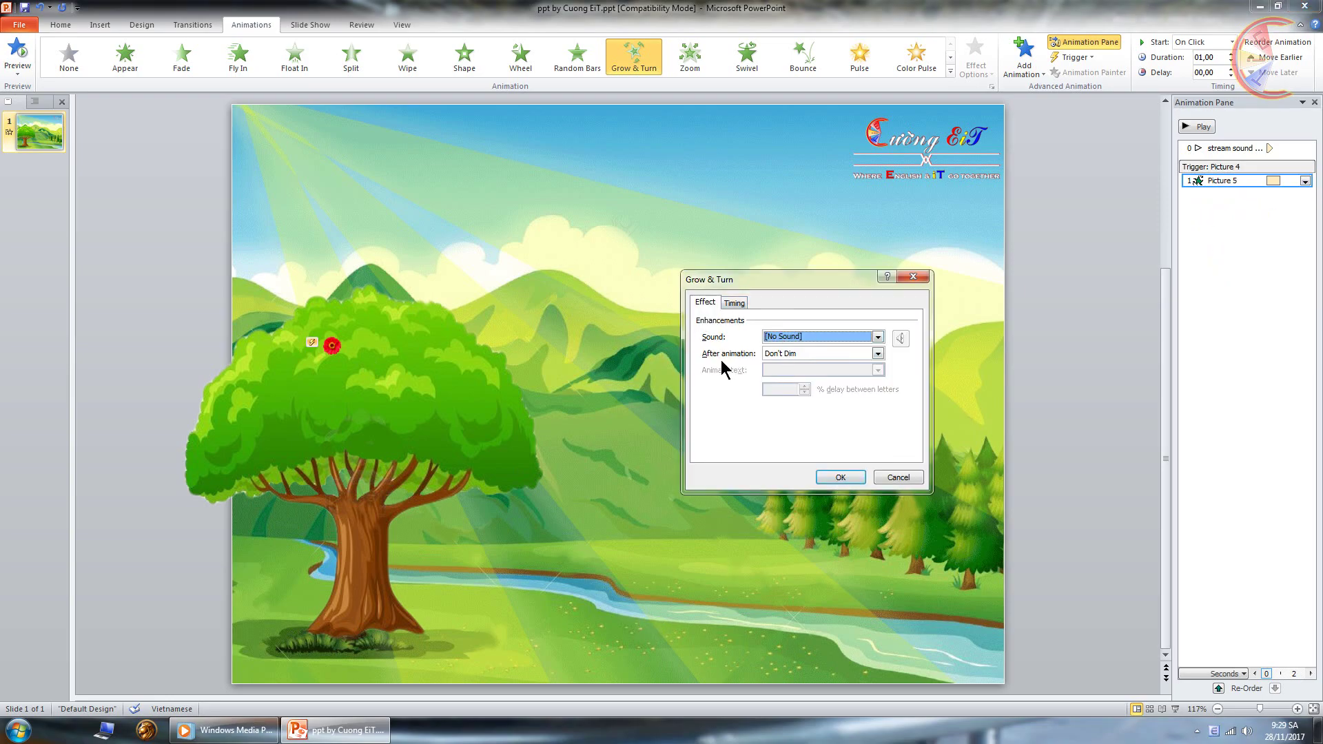
pyautogui.click(710, 307)
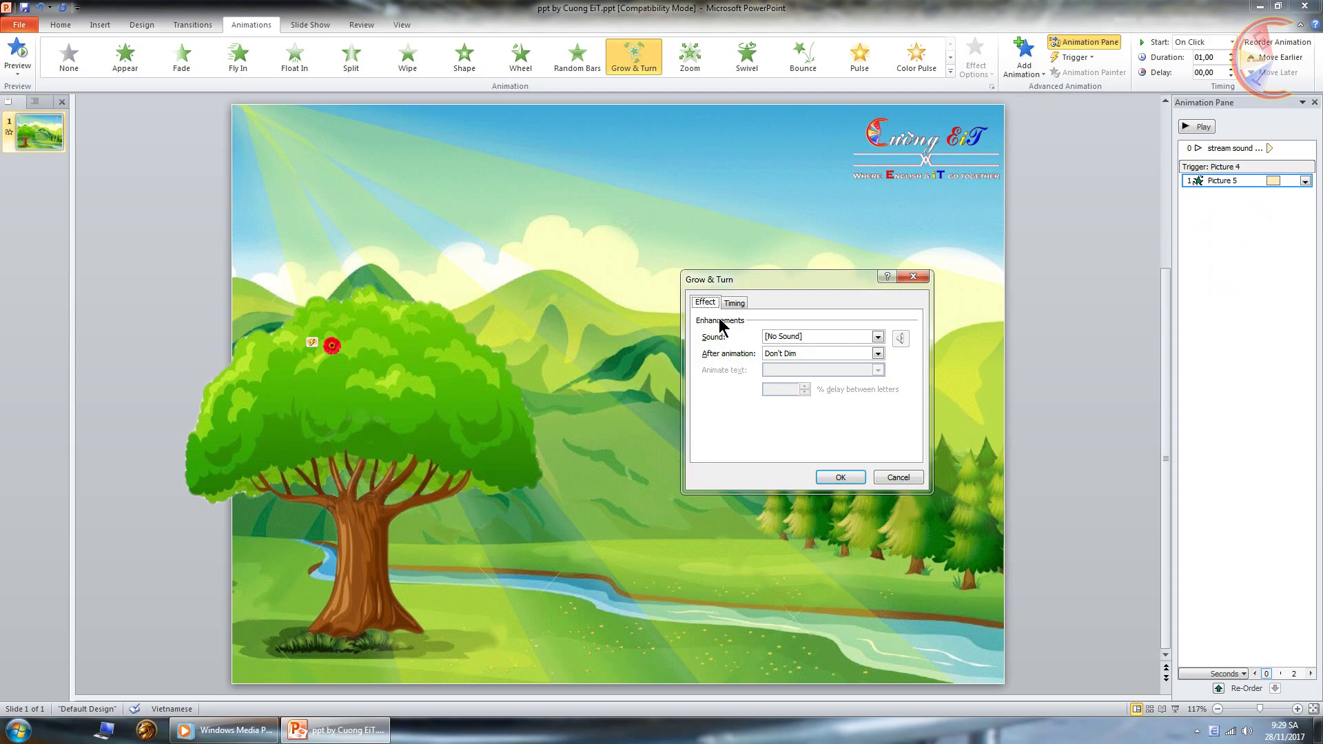
pyautogui.click(795, 338)
pyautogui.scroll(-8, 797, 383)
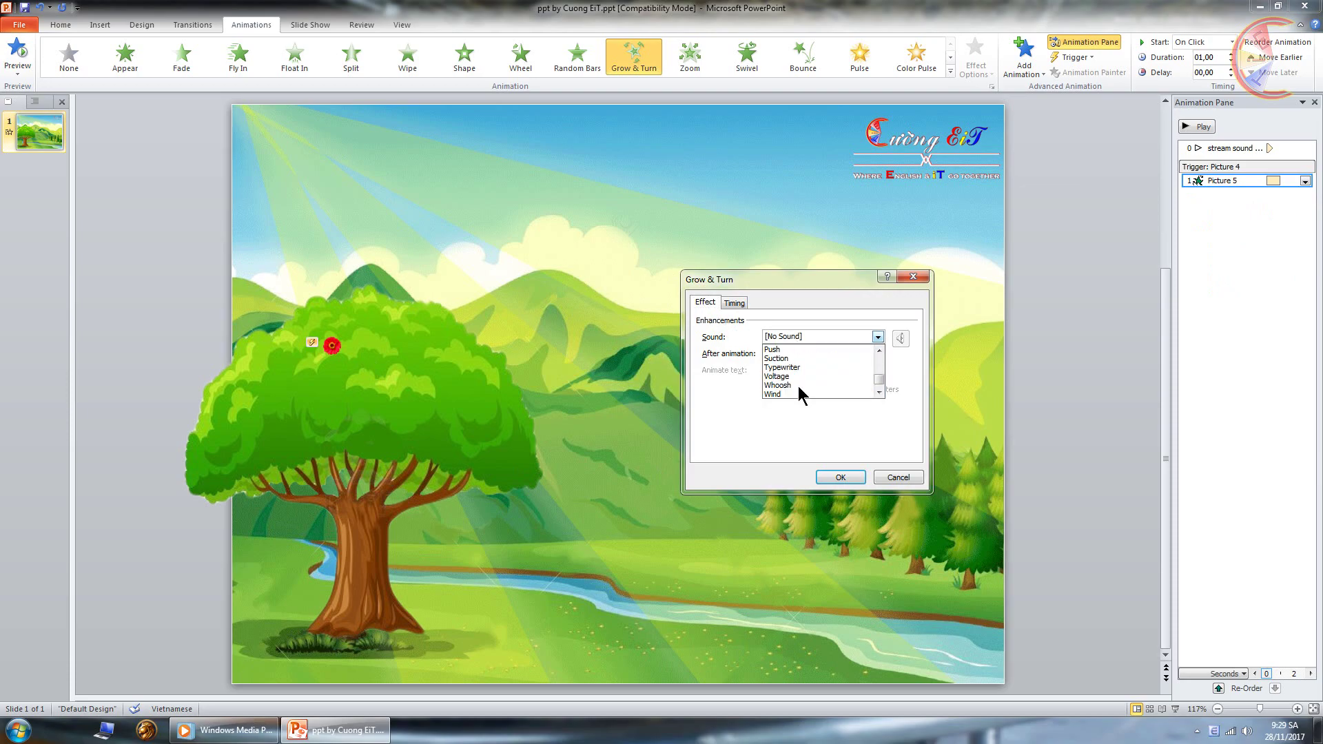
pyautogui.click(781, 390)
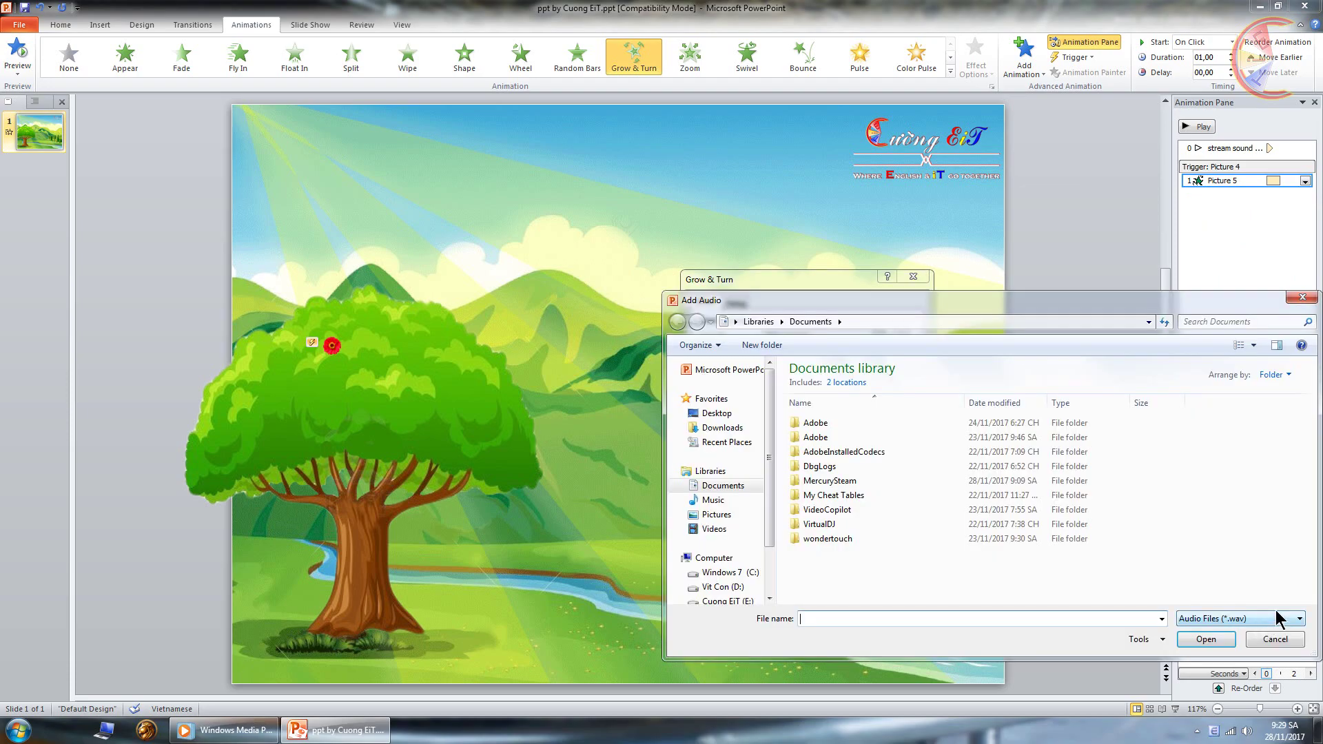
pyautogui.click(715, 412)
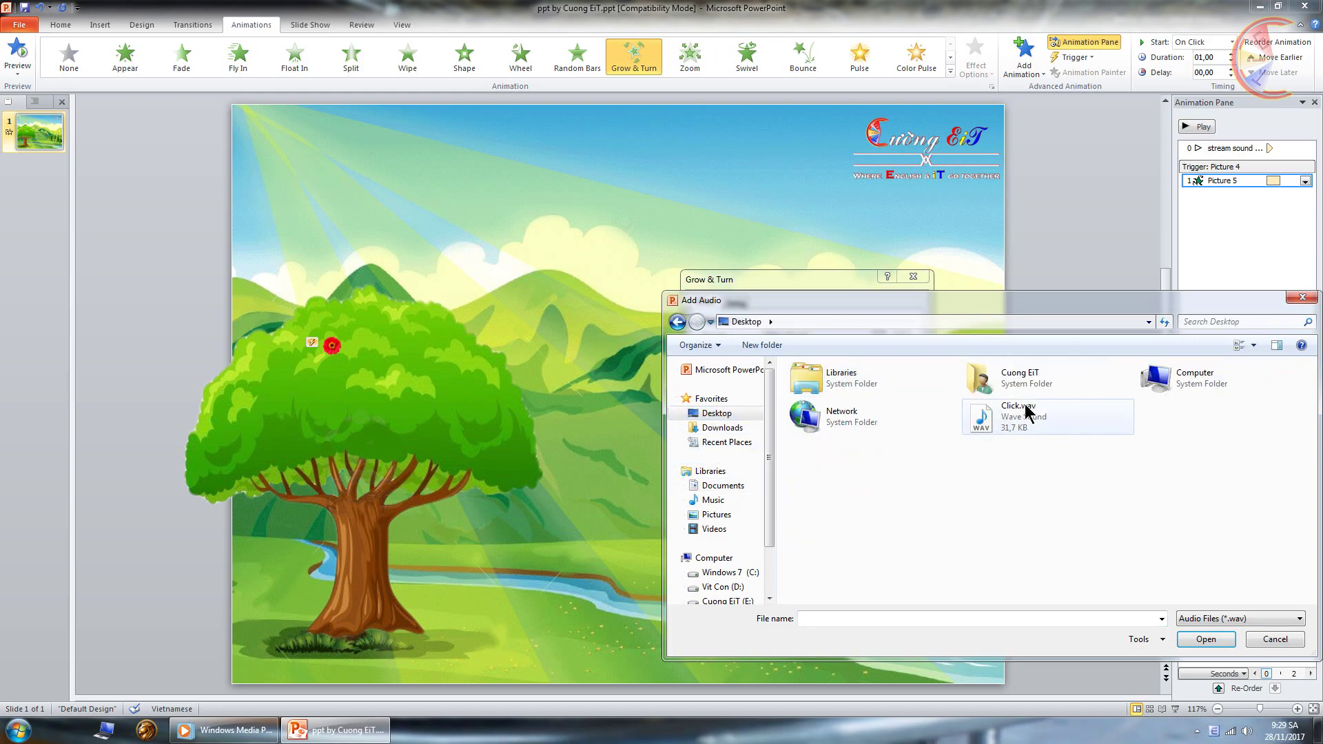
pyautogui.doubleClick(1014, 422)
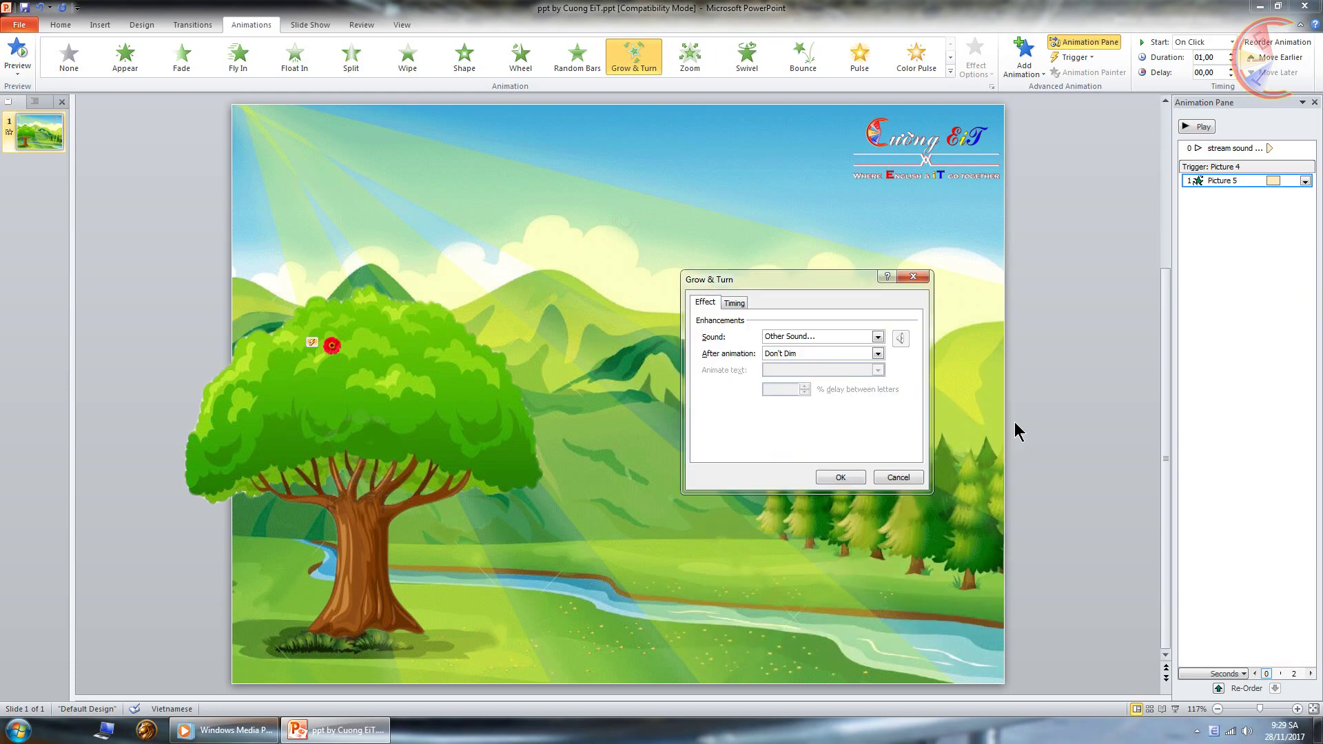
pyautogui.click(844, 477)
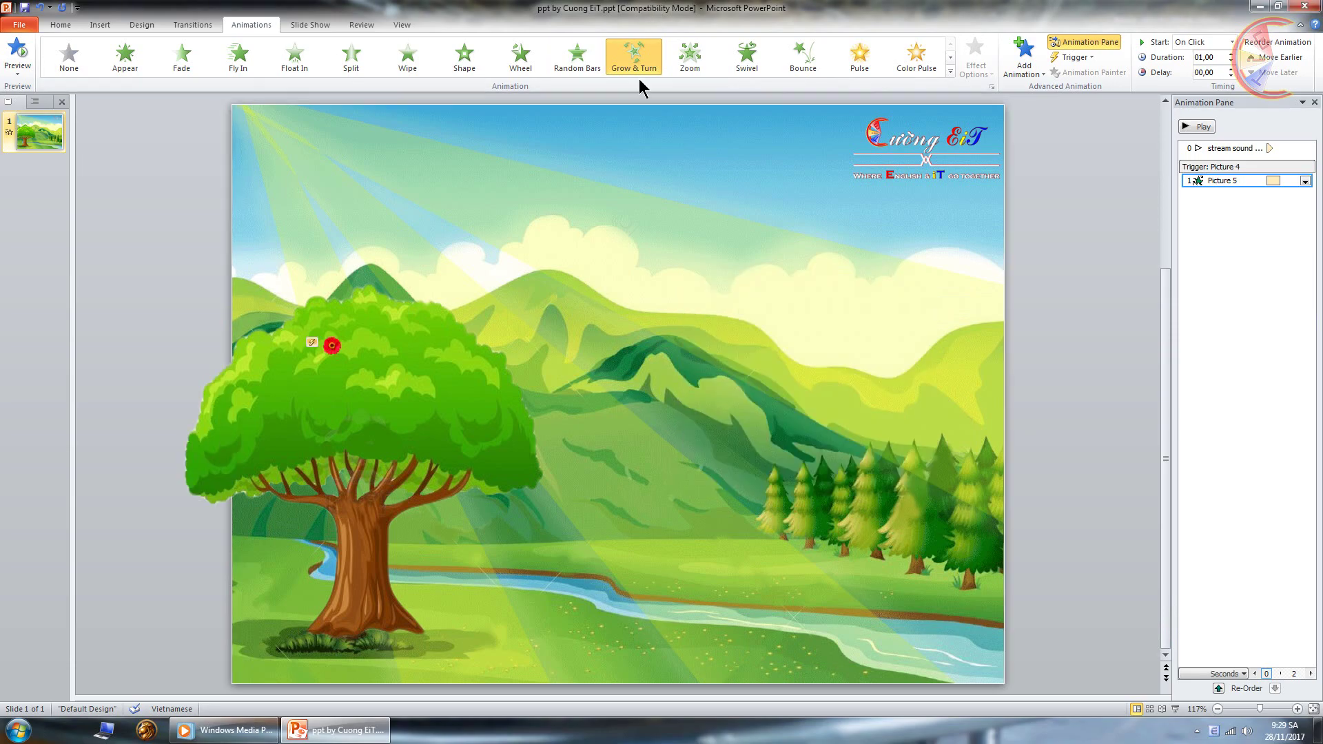
pyautogui.press('F5')
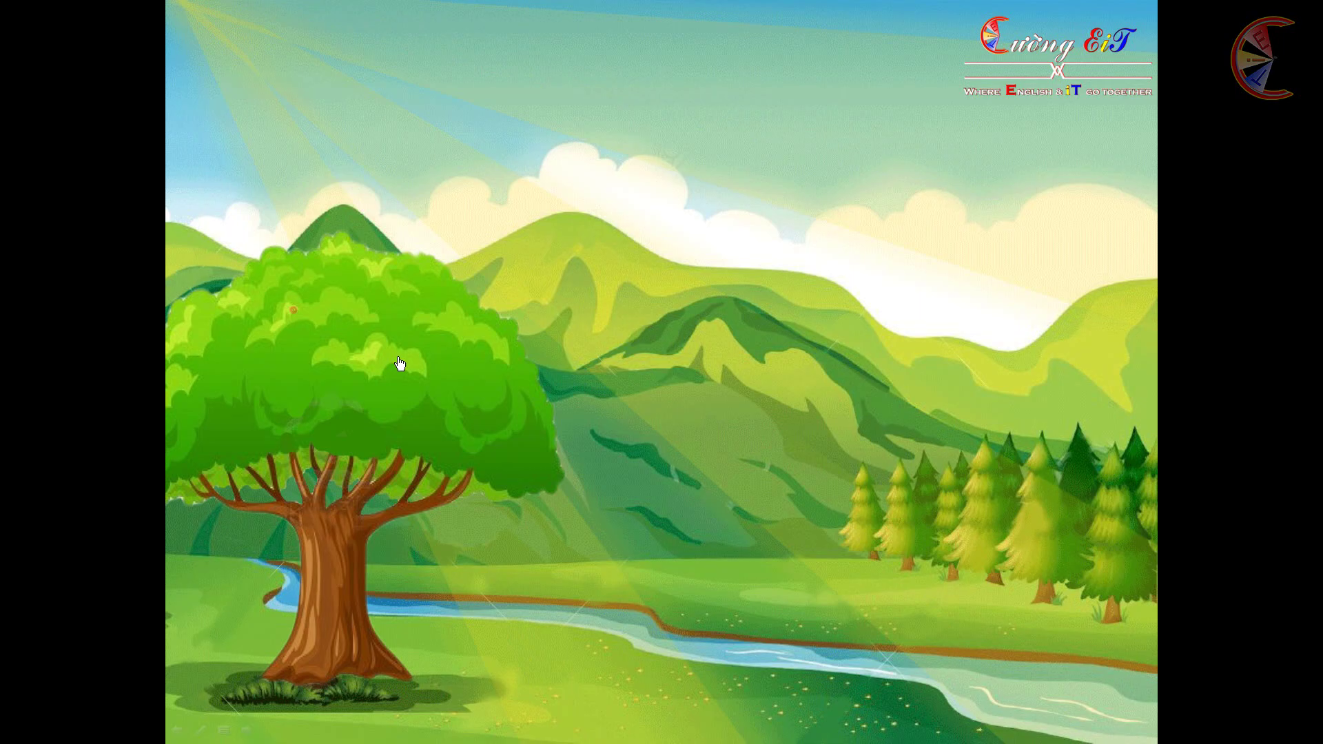
# - Click the tree to check that the red flower grows, exit the show, and select the flower
pyautogui.click(399, 364)
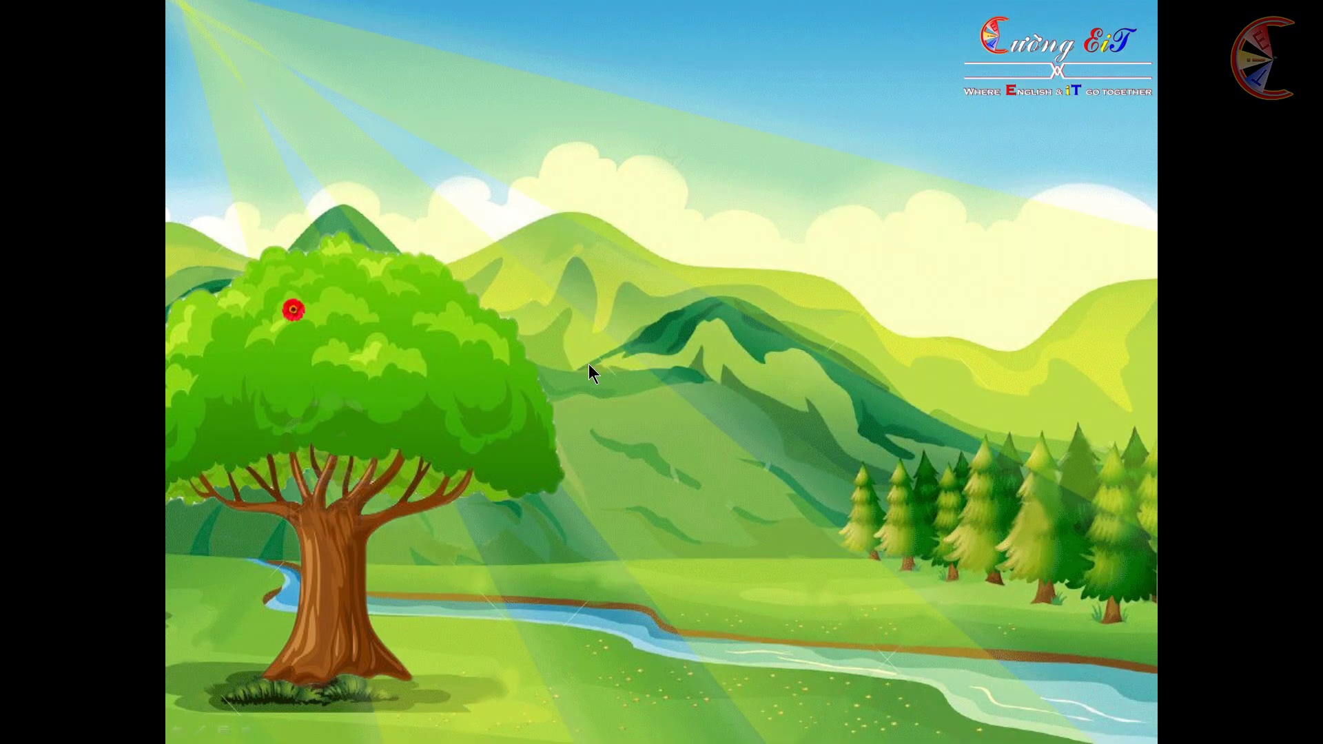
pyautogui.press('Escape')
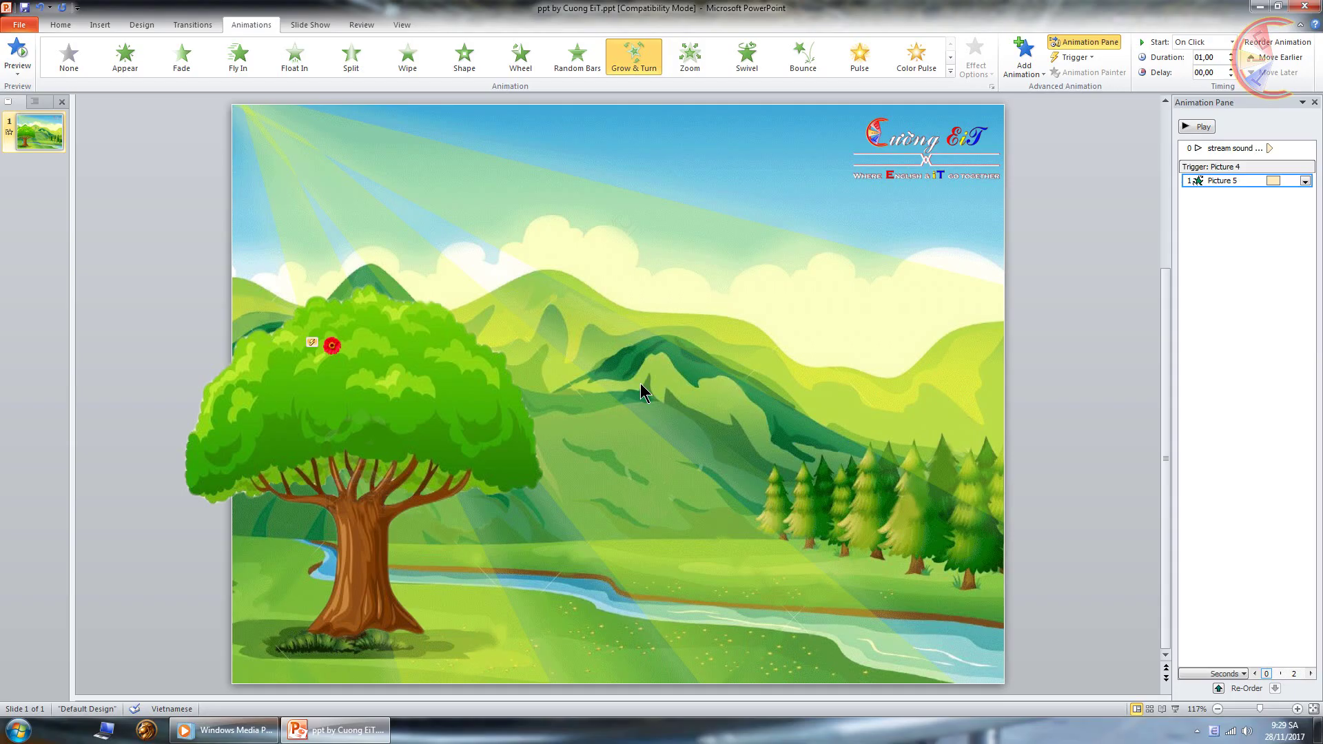
pyautogui.click(333, 346)
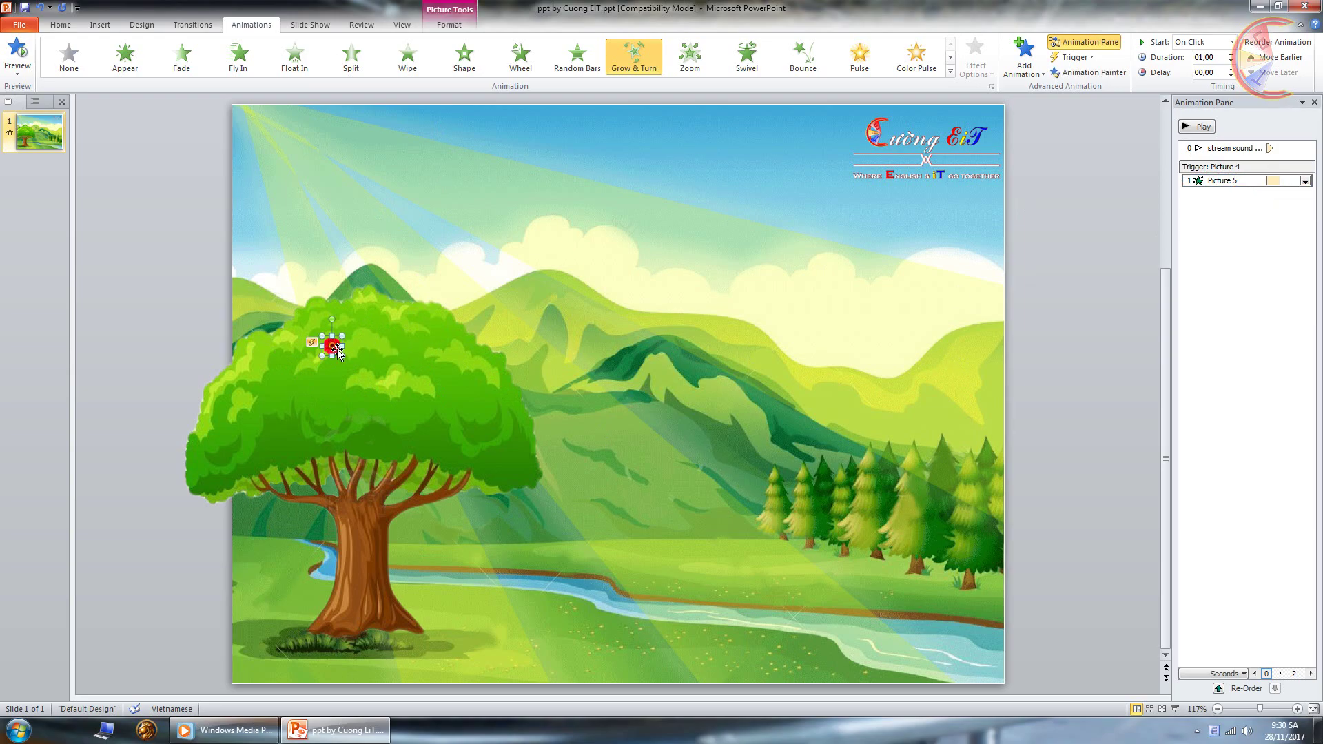
# - Add a Swivel exit animation to the selected red flower through Add Animation
pyautogui.click(1092, 40)
pyautogui.click(1093, 40)
pyautogui.click(1039, 61)
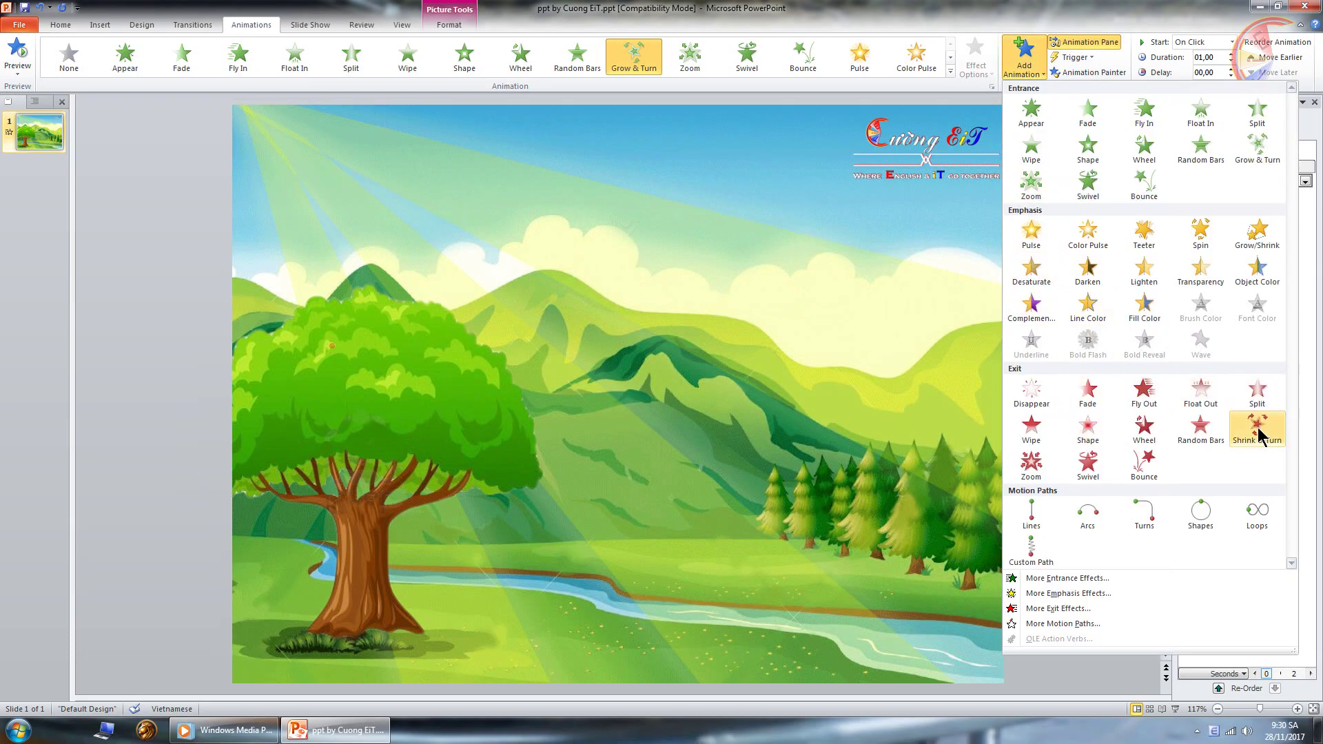
pyautogui.click(1104, 463)
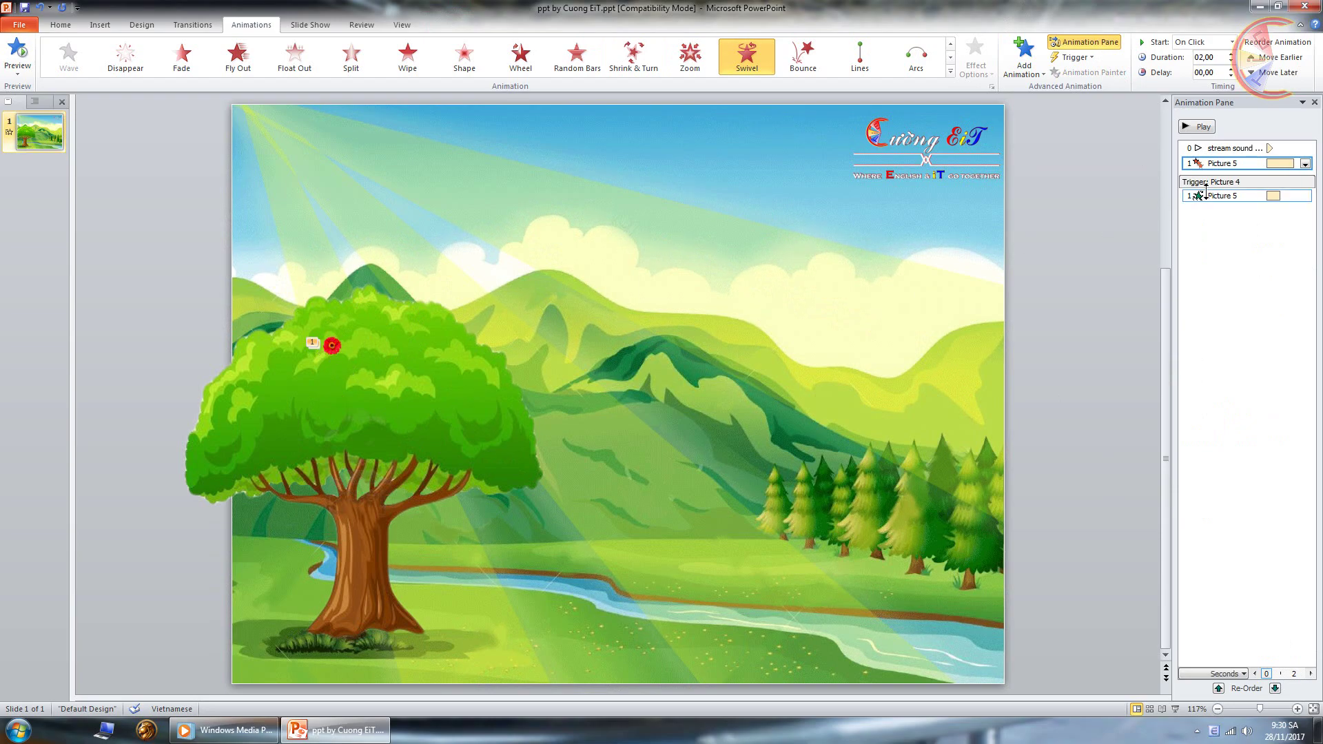
# - Trigger the flower's Swivel exit on a click of Picture 5, then run the slide show
pyautogui.rightClick(1247, 162)
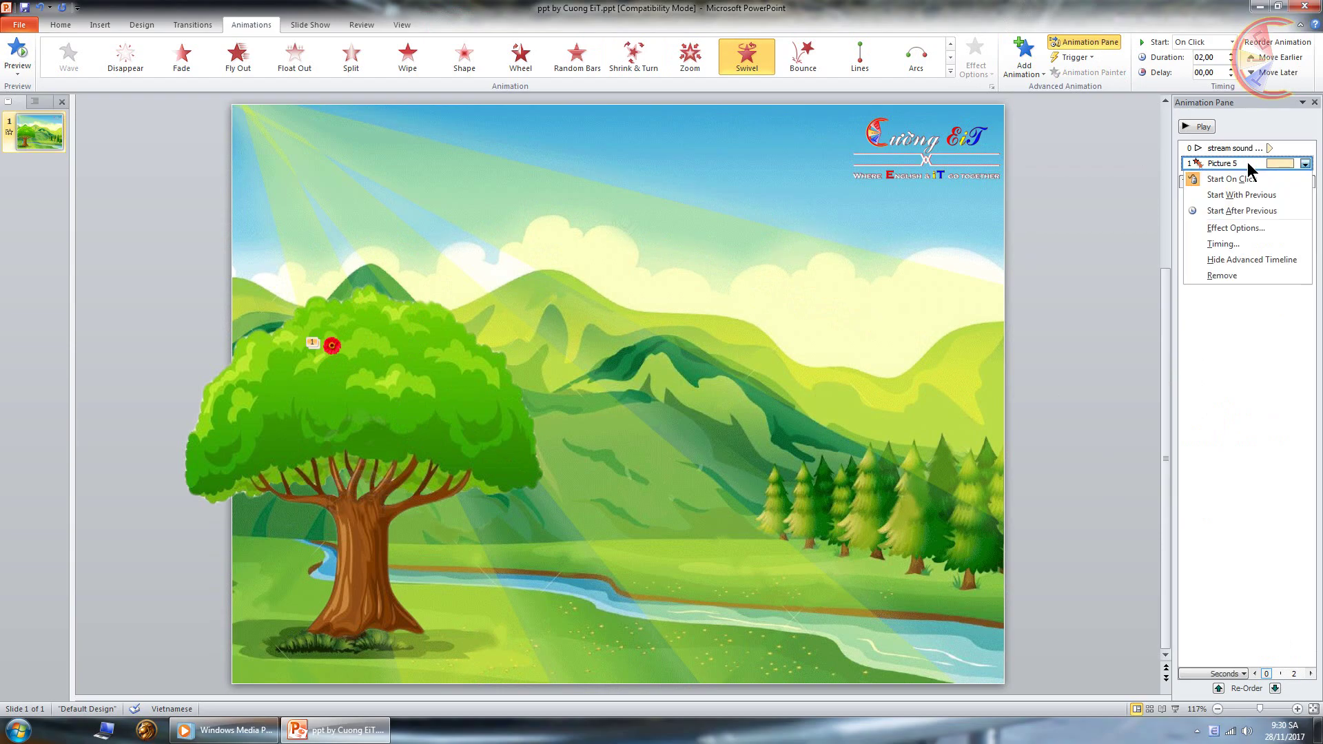
pyautogui.click(1223, 230)
pyautogui.moveTo(310, 241); pyautogui.dragTo(607, 268)
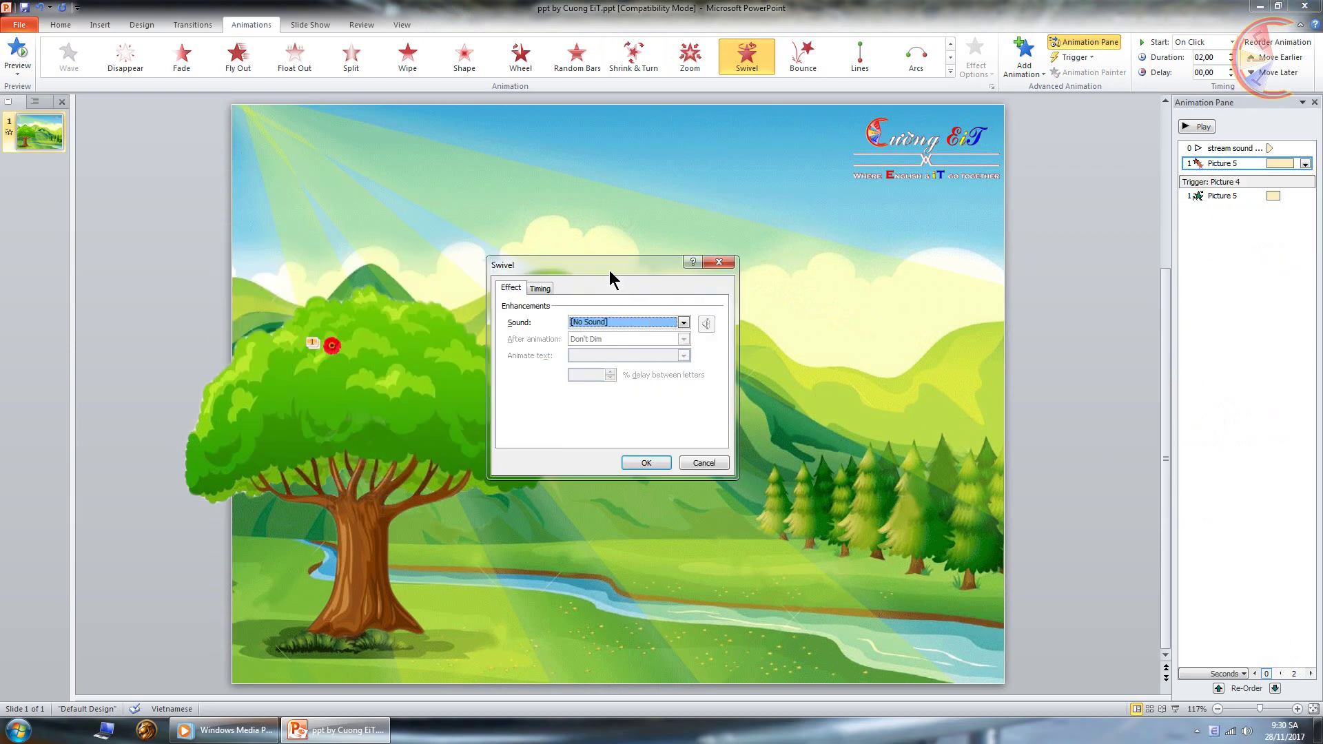
pyautogui.click(567, 291)
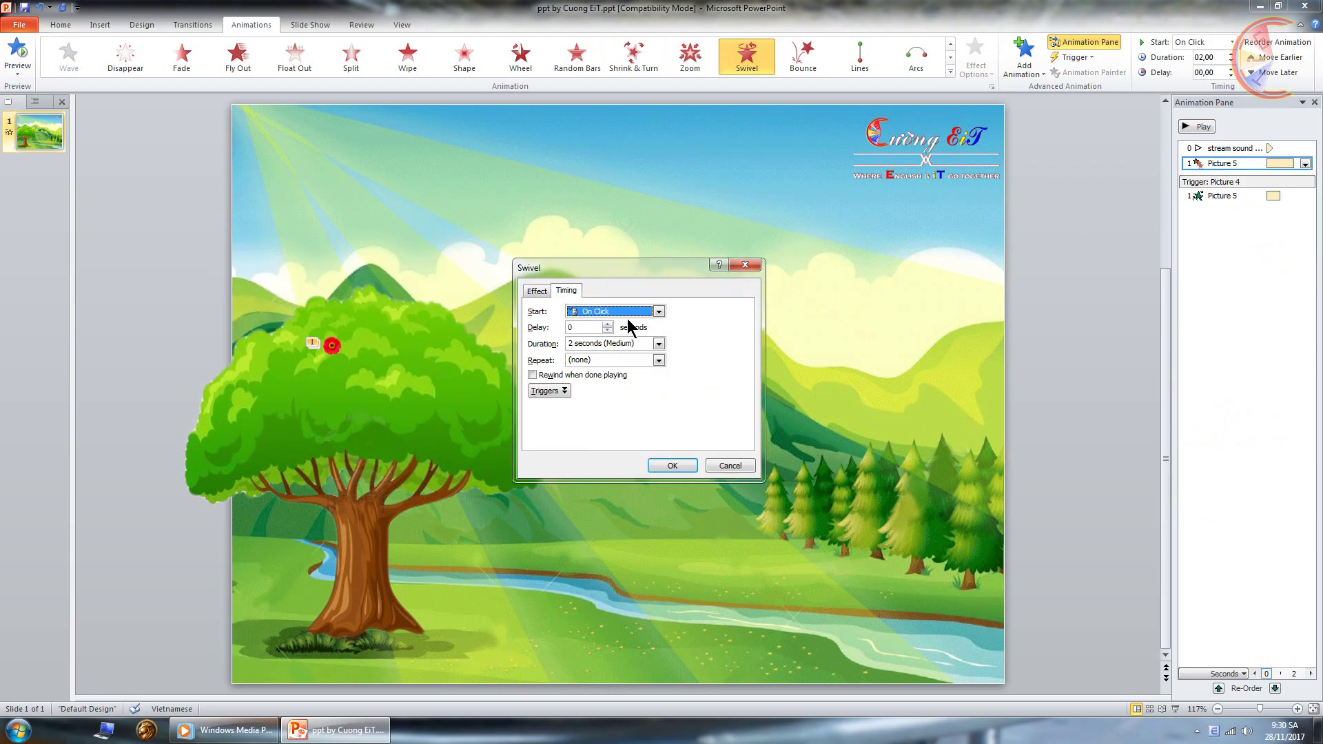
pyautogui.click(547, 392)
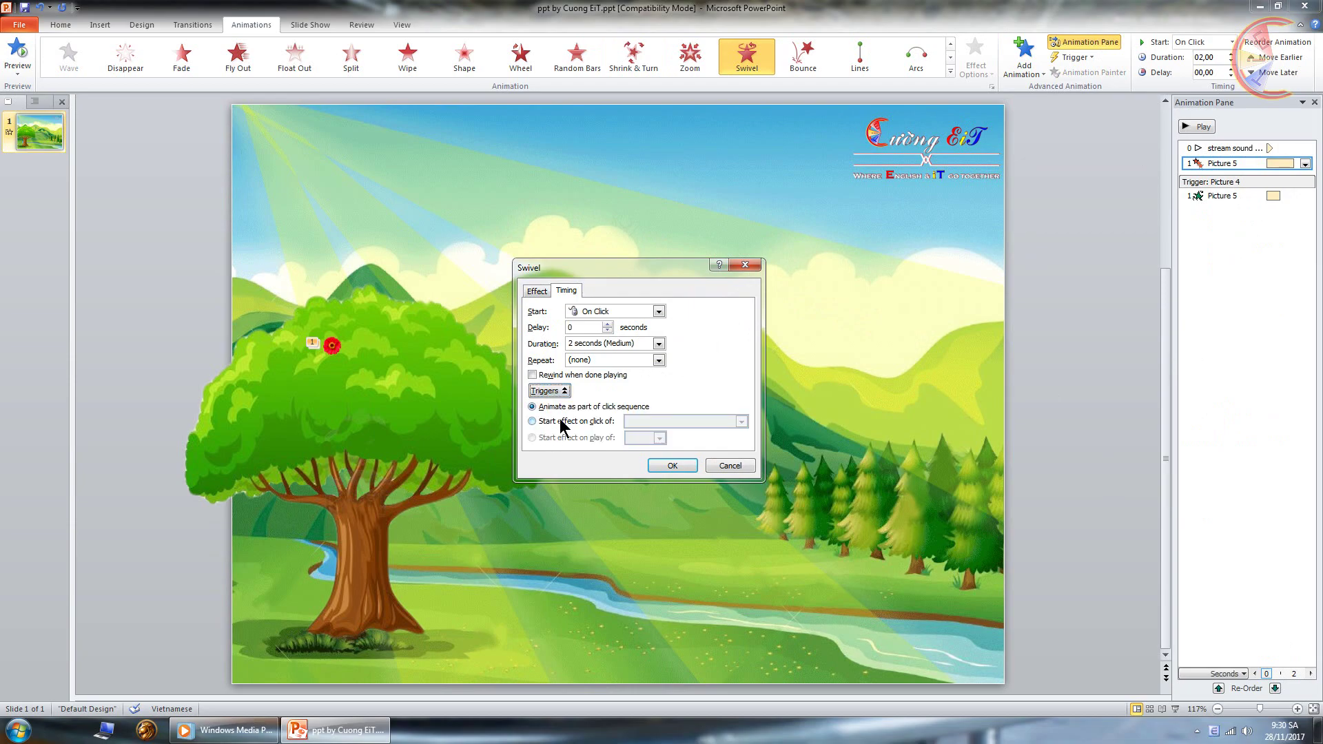
pyautogui.click(560, 422)
pyautogui.click(671, 423)
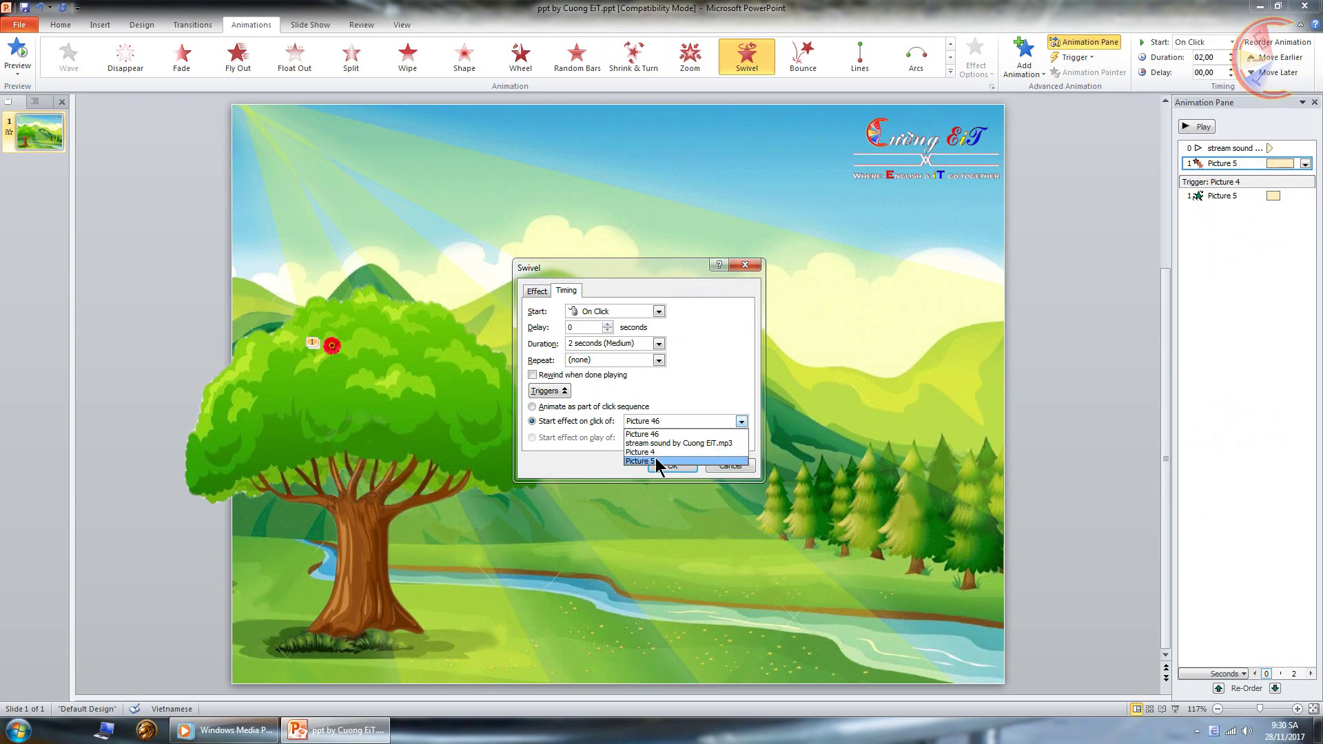
pyautogui.click(656, 459)
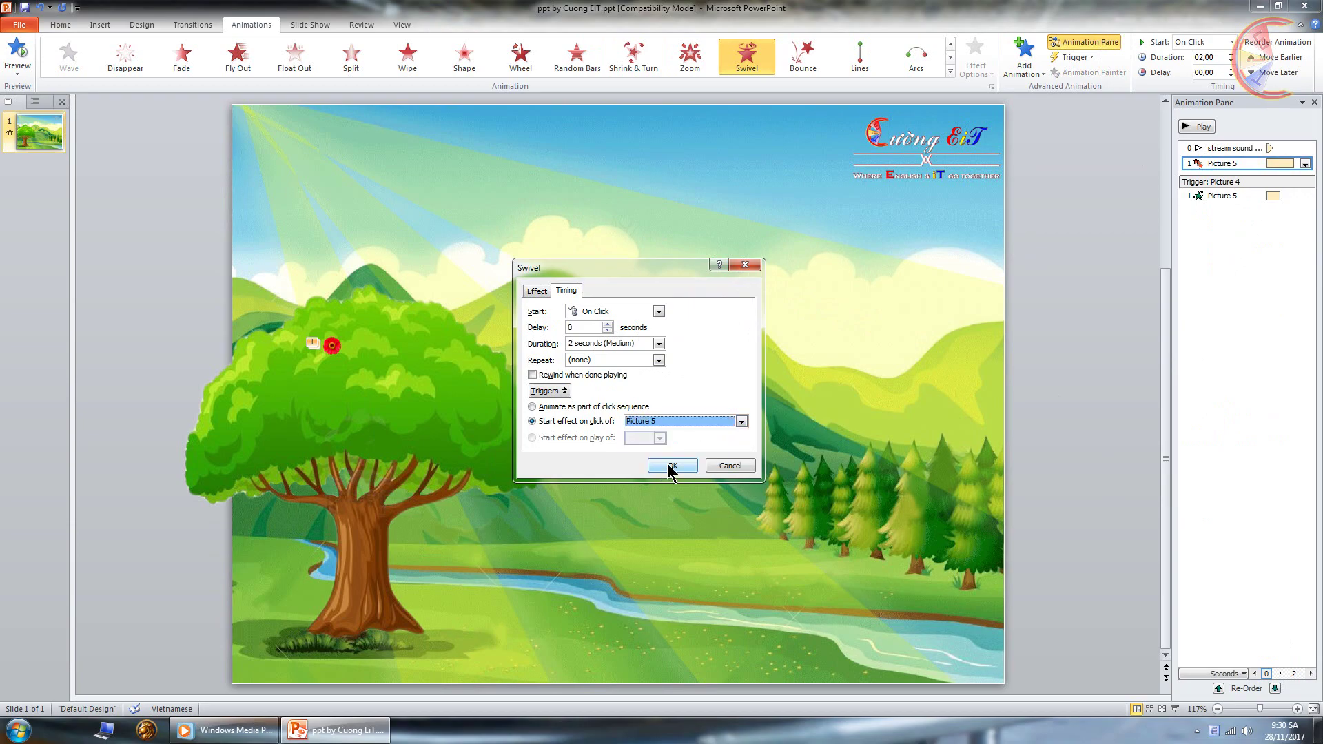
pyautogui.click(667, 464)
pyautogui.press('F5')
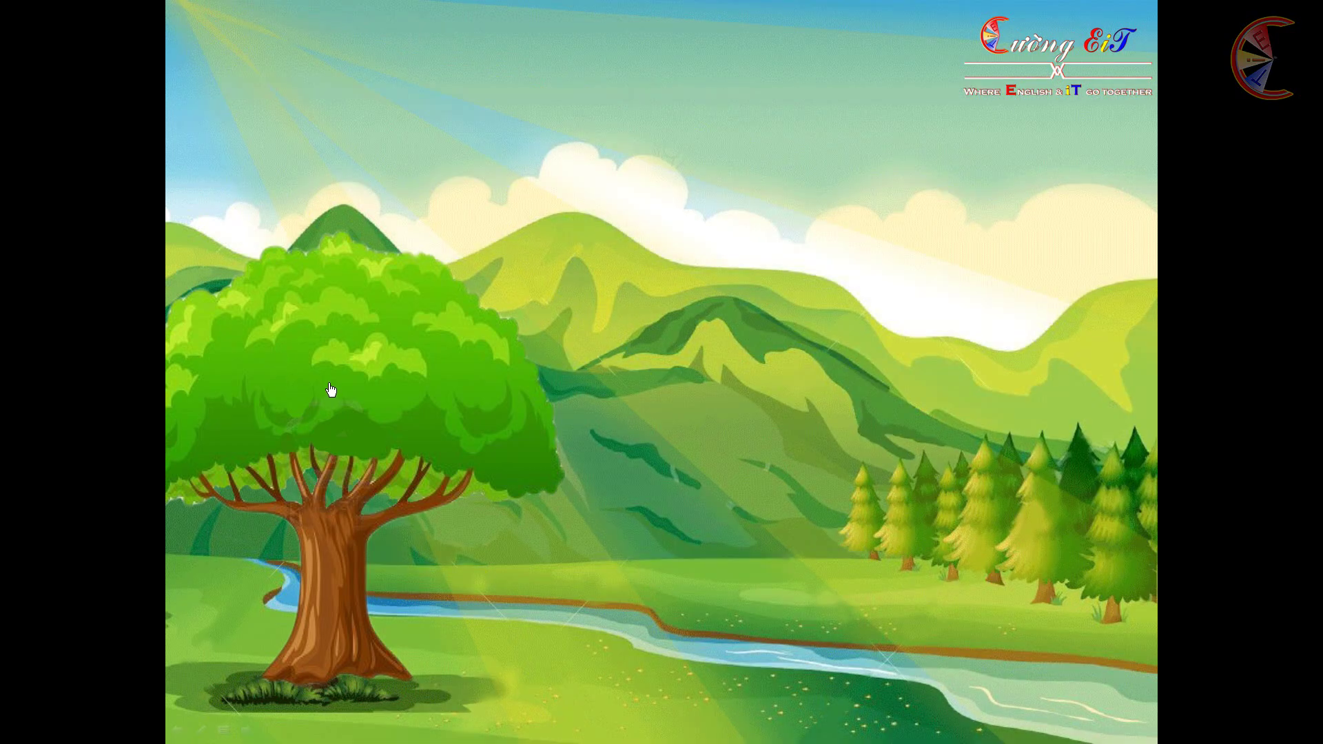
# - Click the tree to grow the flower, click the flower to swivel it away, then exit the show
pyautogui.click(387, 403)
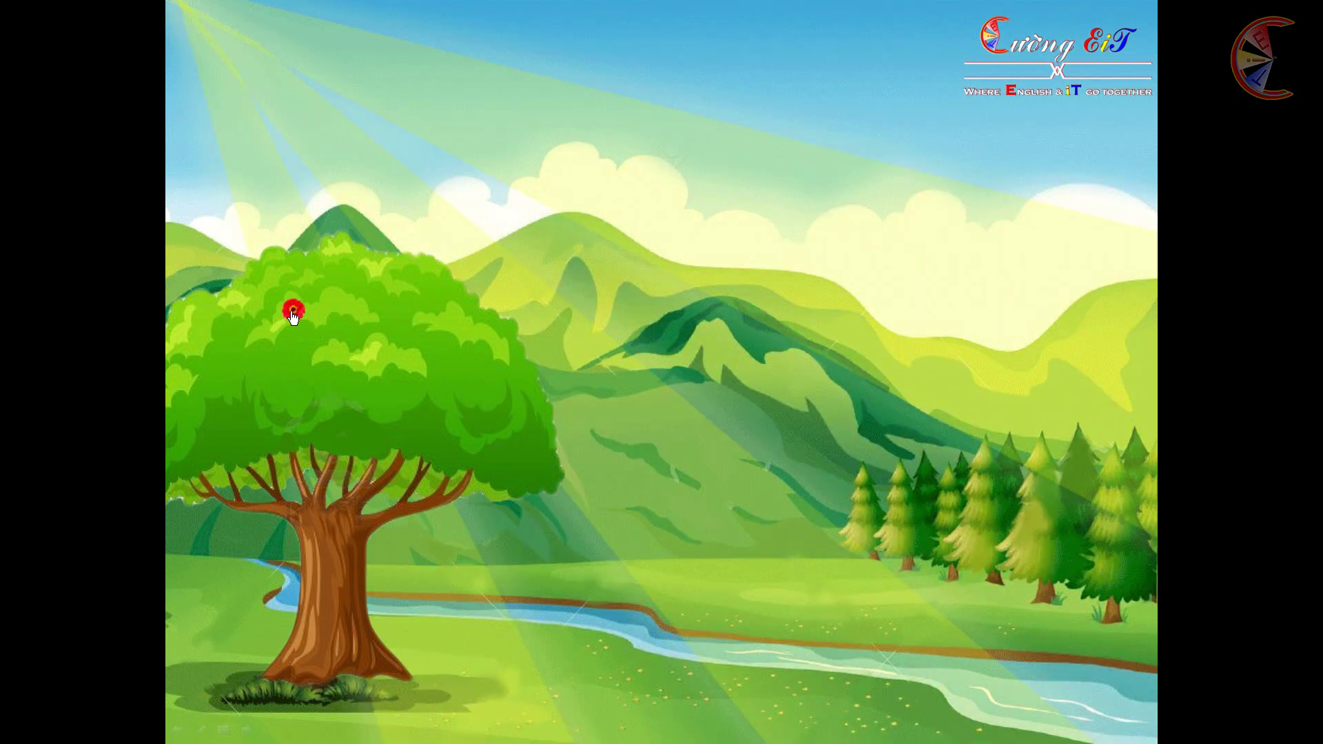
pyautogui.click(291, 313)
pyautogui.press('Escape')
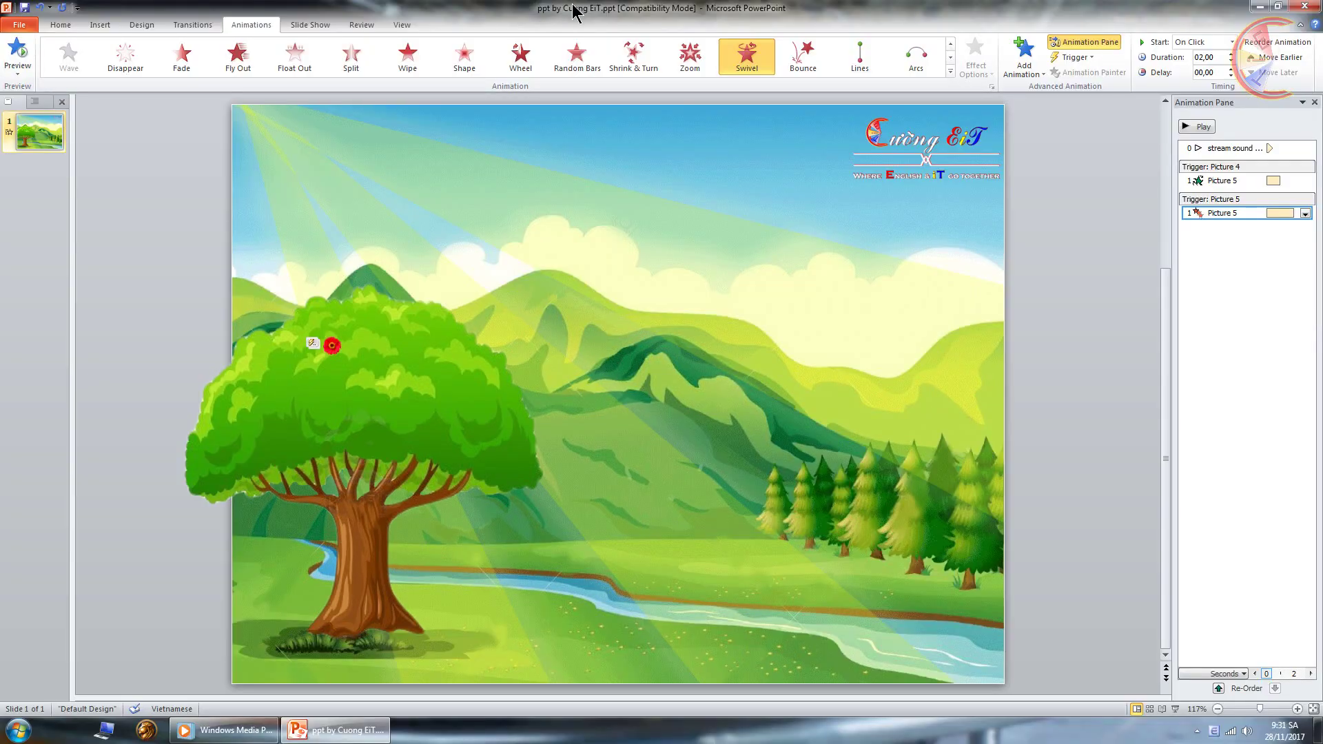